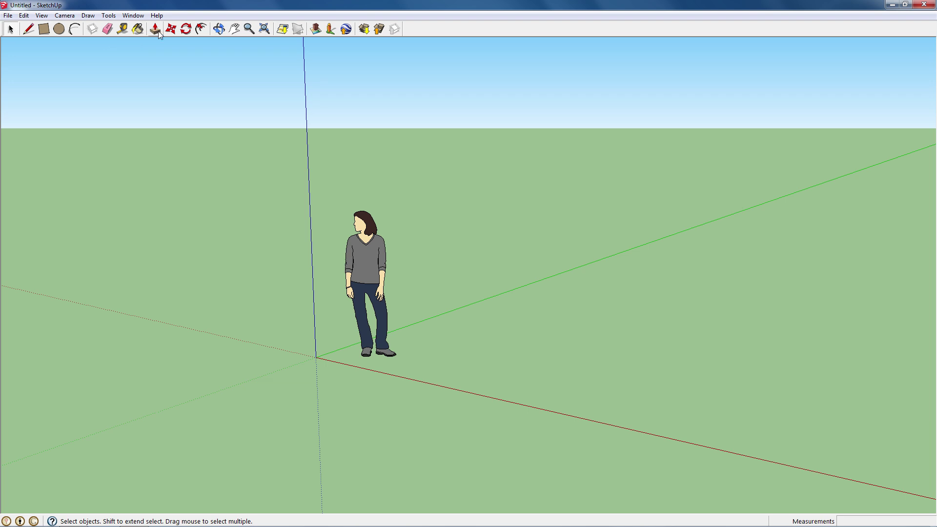
With the Paint Bucket active, open Desktop\HouseTextures as the Materials browser's collection.
{"action": "left_click", "coordinate": [138, 30]}
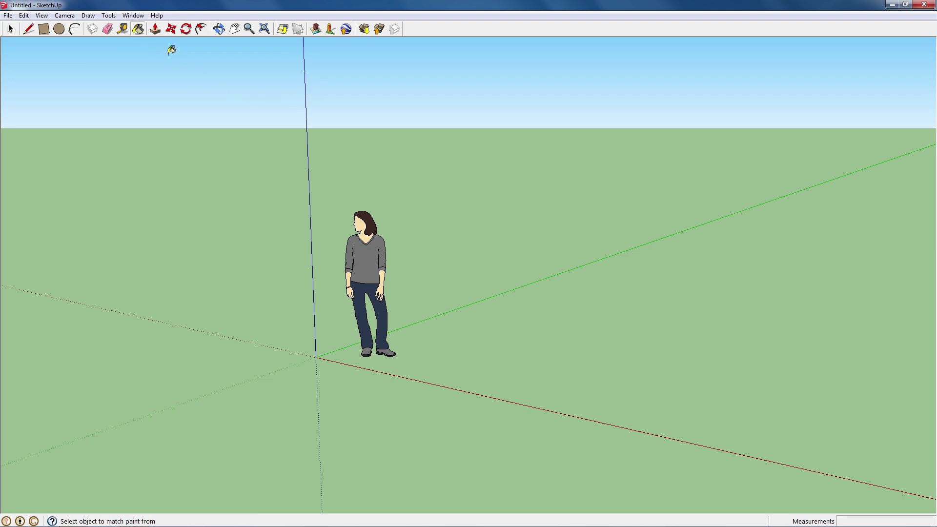
{"action": "left_click", "coordinate": [137, 30]}
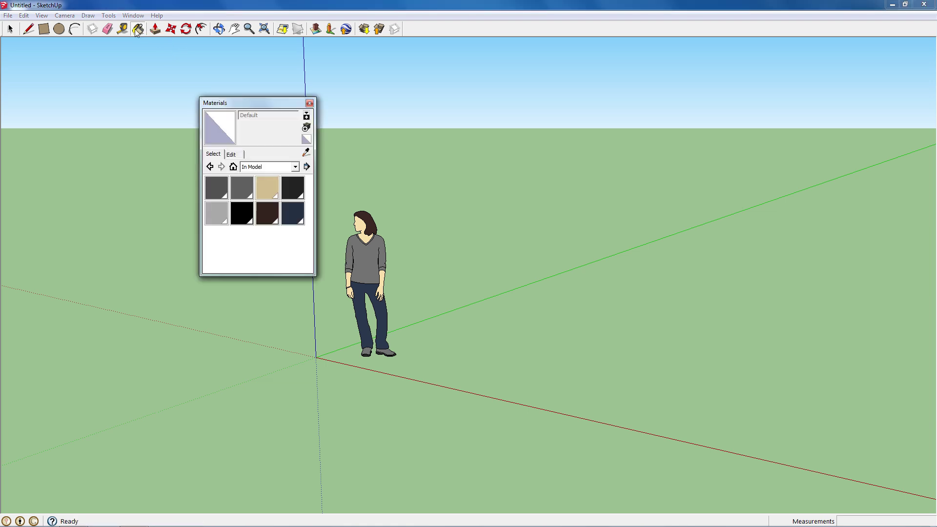
{"action": "left_click", "coordinate": [307, 167]}
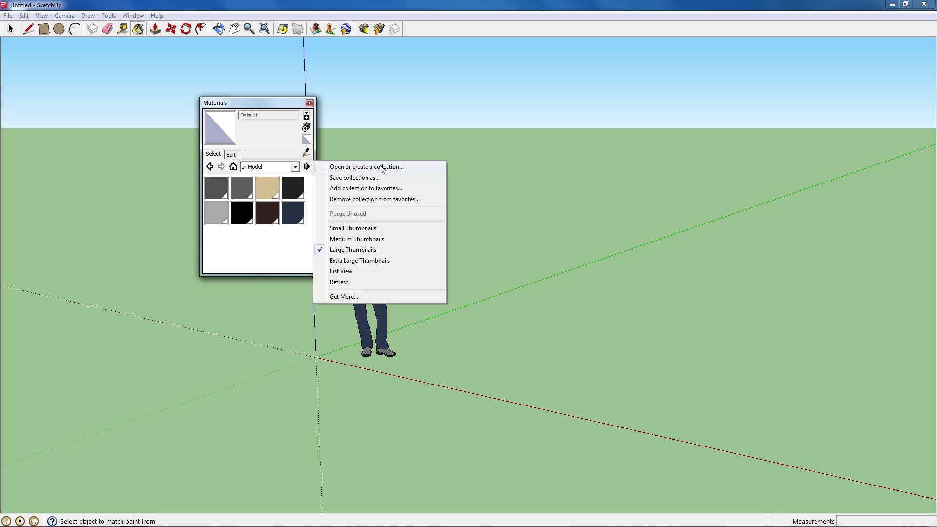
{"action": "left_click", "coordinate": [413, 168]}
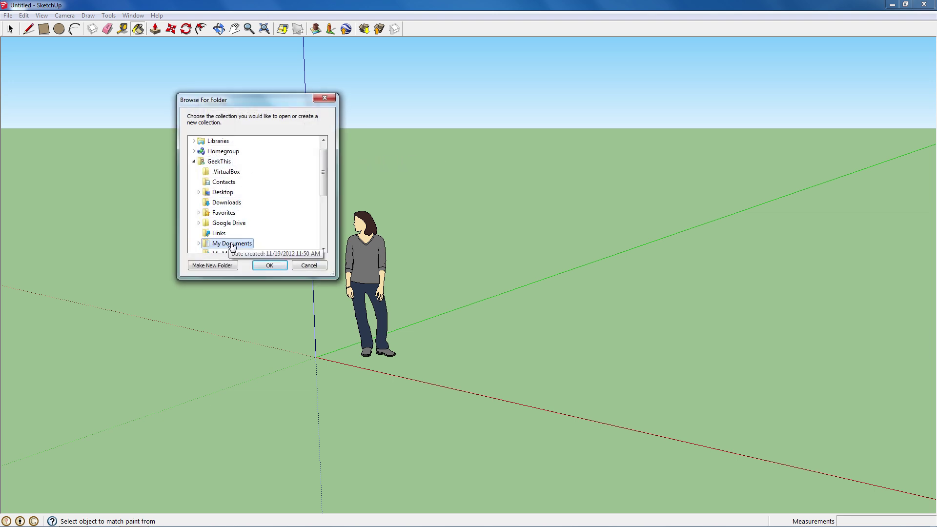
{"action": "left_click_drag", "start_coordinate": [324, 172], "coordinate": [324, 199]}
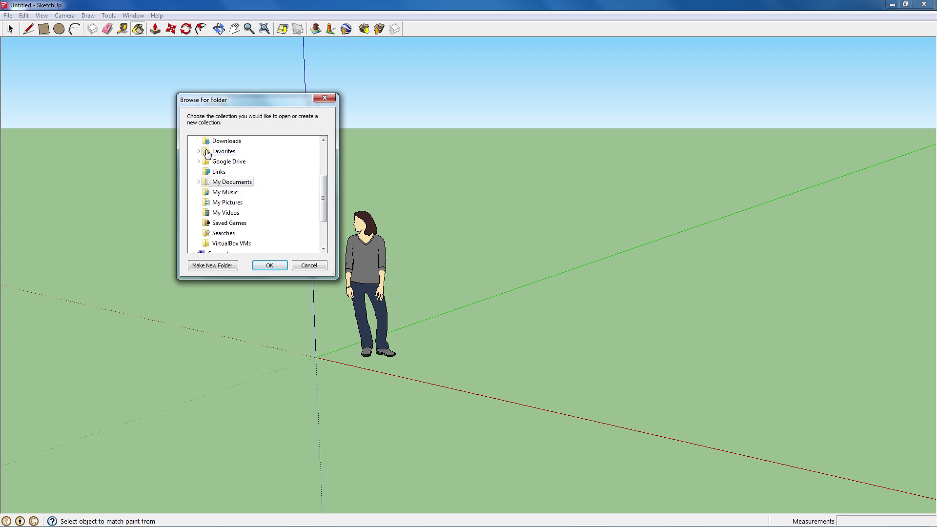
{"action": "left_click_drag", "start_coordinate": [322, 192], "coordinate": [309, 189]}
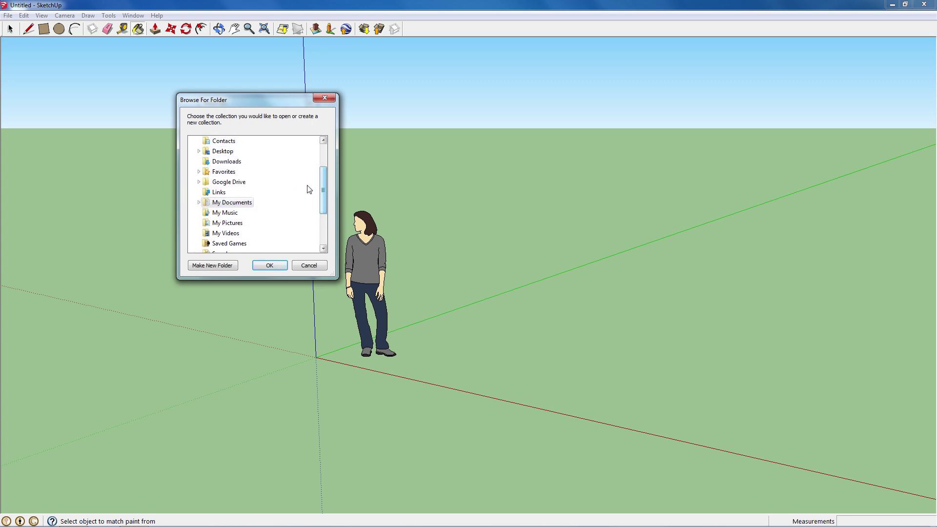
{"action": "left_click", "coordinate": [222, 151]}
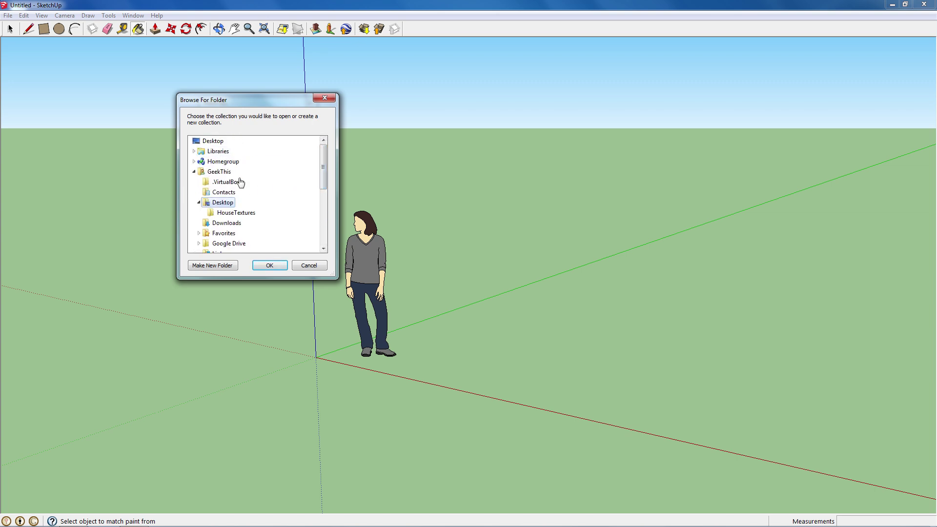
{"action": "left_click", "coordinate": [243, 214]}
{"action": "left_click", "coordinate": [270, 265]}
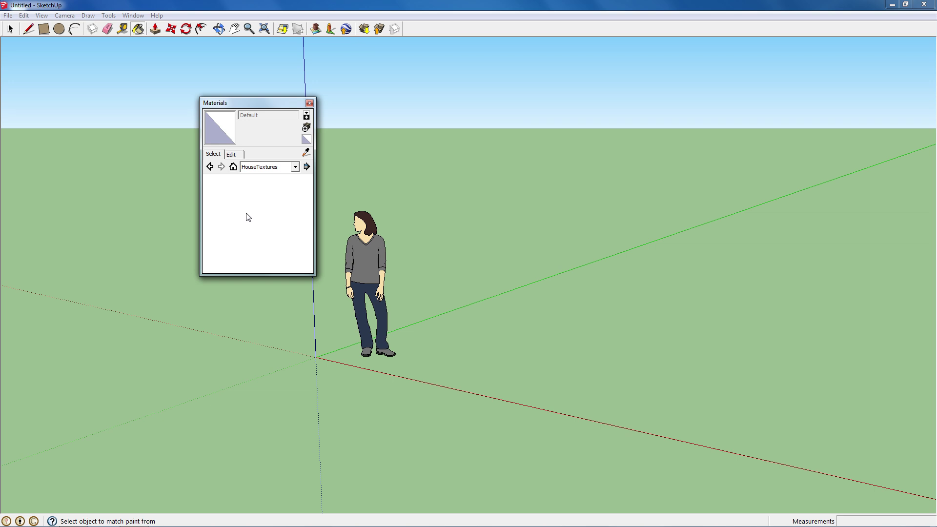
Create Material1 textured with the DSC00028 wood image, width 2 and aspect ratio unlocked.
{"action": "left_click", "coordinate": [307, 129]}
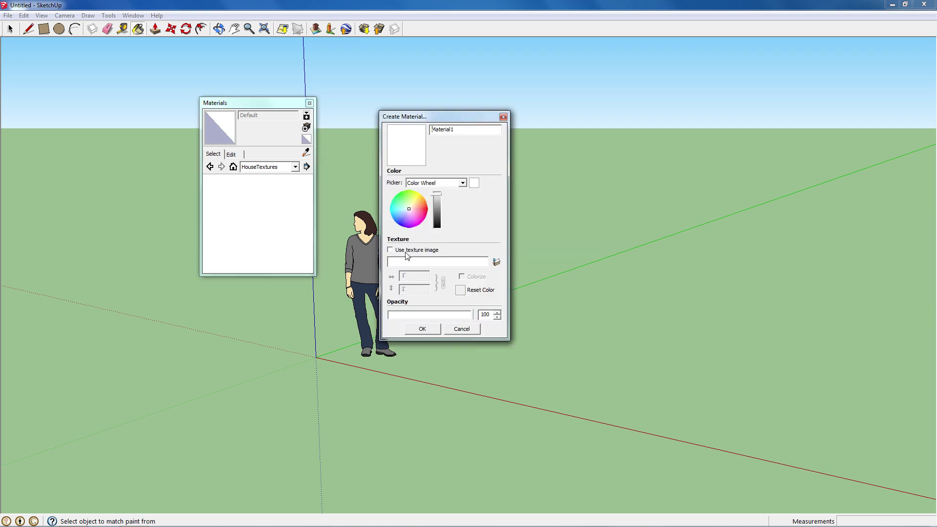
{"action": "left_click", "coordinate": [391, 251]}
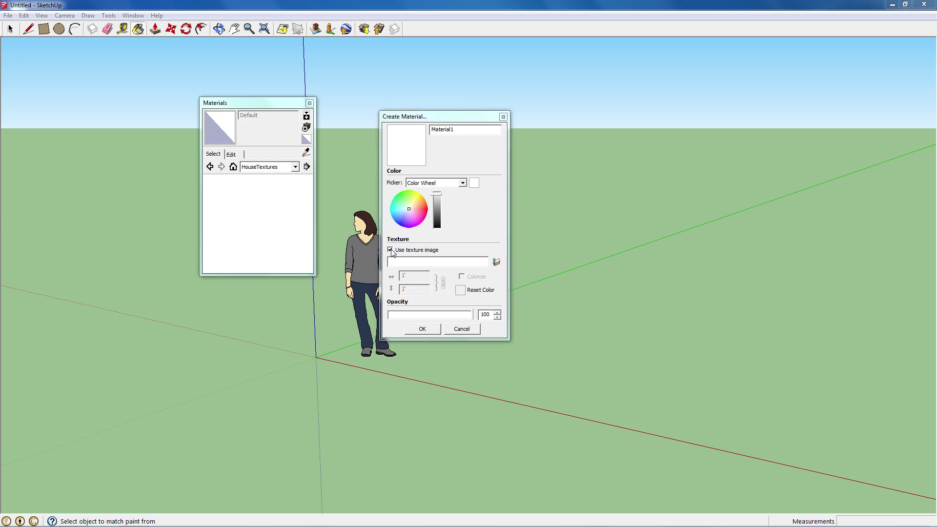
{"action": "left_click", "coordinate": [293, 193]}
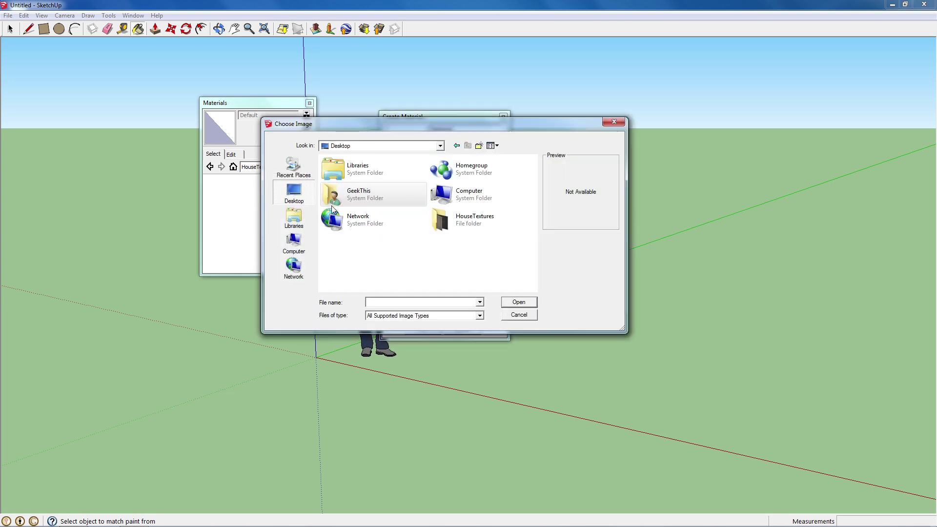
{"action": "double_click", "coordinate": [508, 226]}
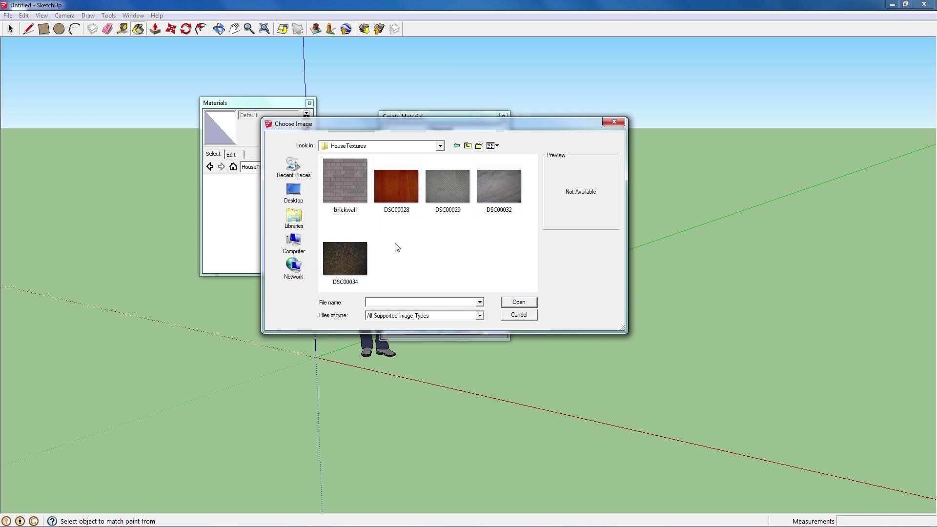
{"action": "left_click", "coordinate": [397, 188]}
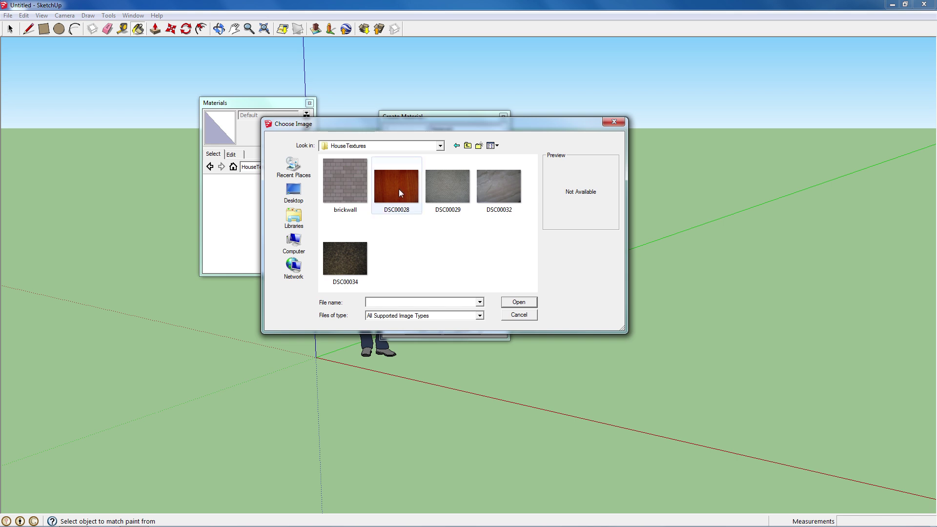
{"action": "left_click", "coordinate": [519, 303]}
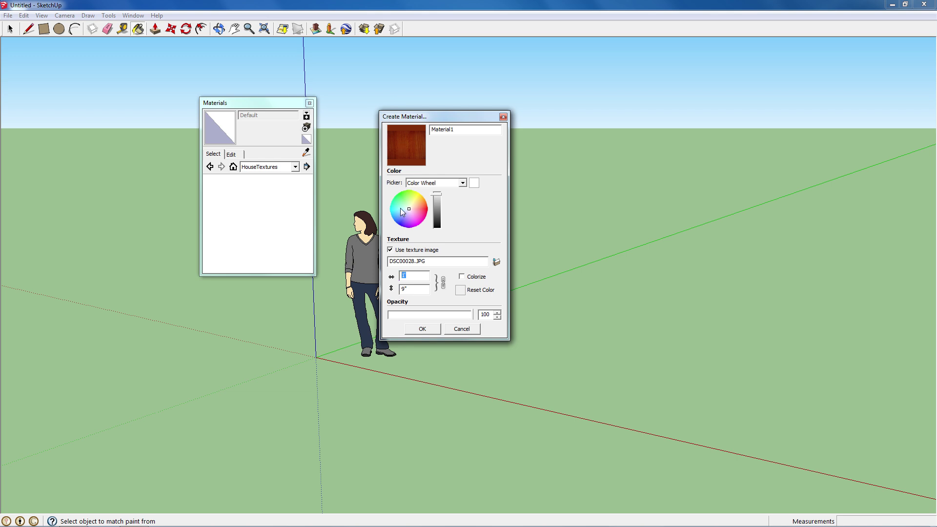
{"action": "type", "text": "2"}
{"action": "left_click", "coordinate": [444, 283]}
{"action": "left_click", "coordinate": [422, 329]}
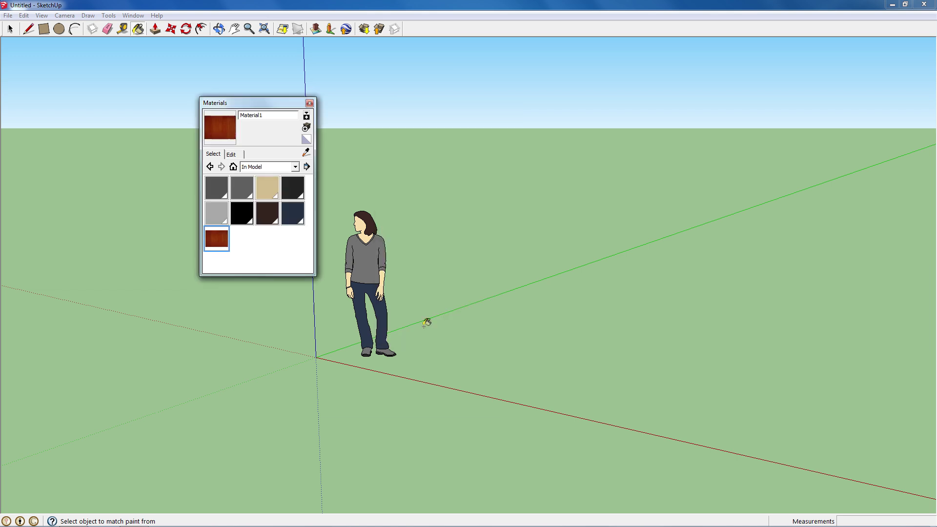
Save the Material1 wood material to a file named Dresser_Texture.
{"action": "right_click", "coordinate": [219, 245]}
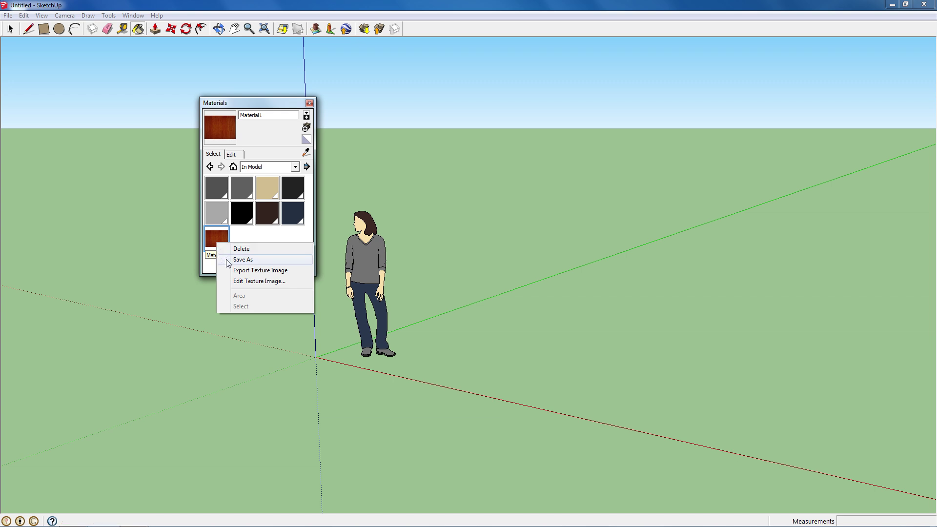
{"action": "left_click", "coordinate": [227, 260]}
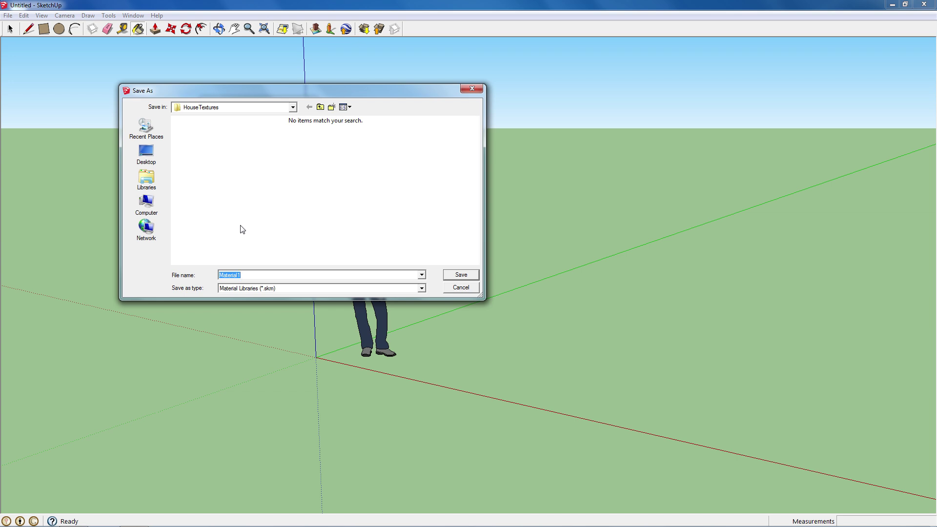
{"action": "type", "text": "Dresser_Text4ure"}
{"action": "left_click", "coordinate": [467, 280]}
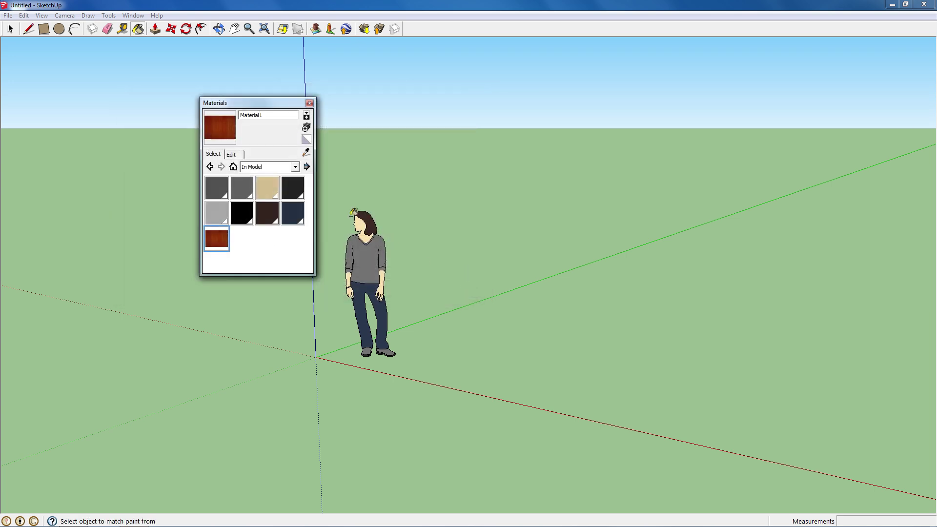
Switch the collection list to HouseTextures and start a new material.
{"action": "left_click", "coordinate": [295, 167]}
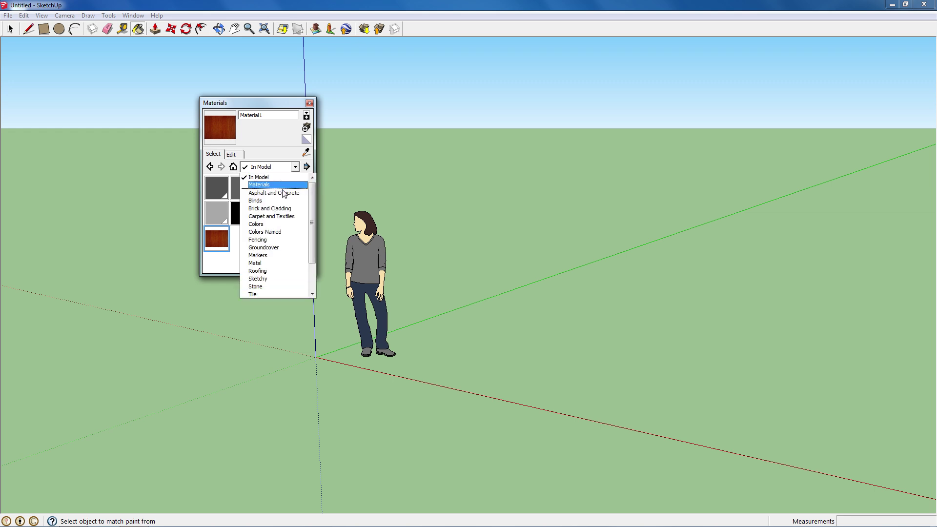
{"action": "scroll", "coordinate": [281, 194], "scroll_direction": "down", "scroll_amount": 2}
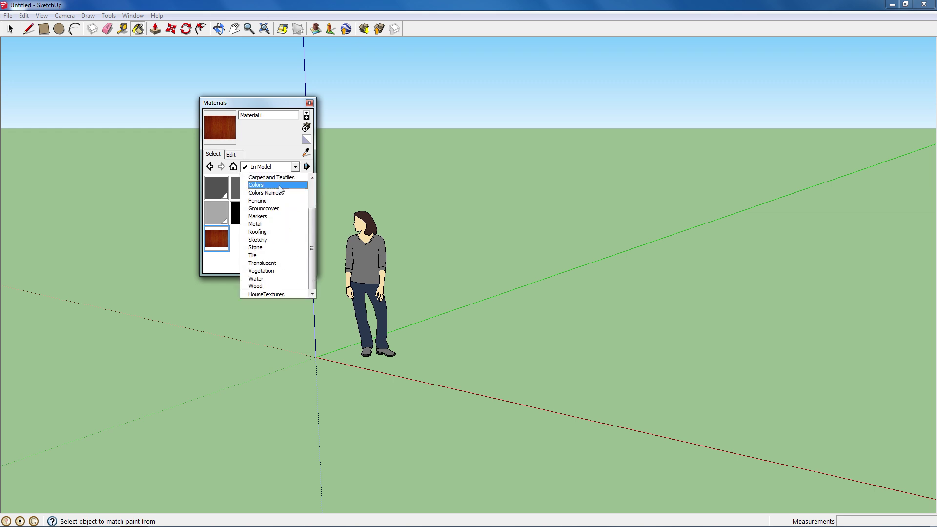
{"action": "left_click", "coordinate": [266, 295]}
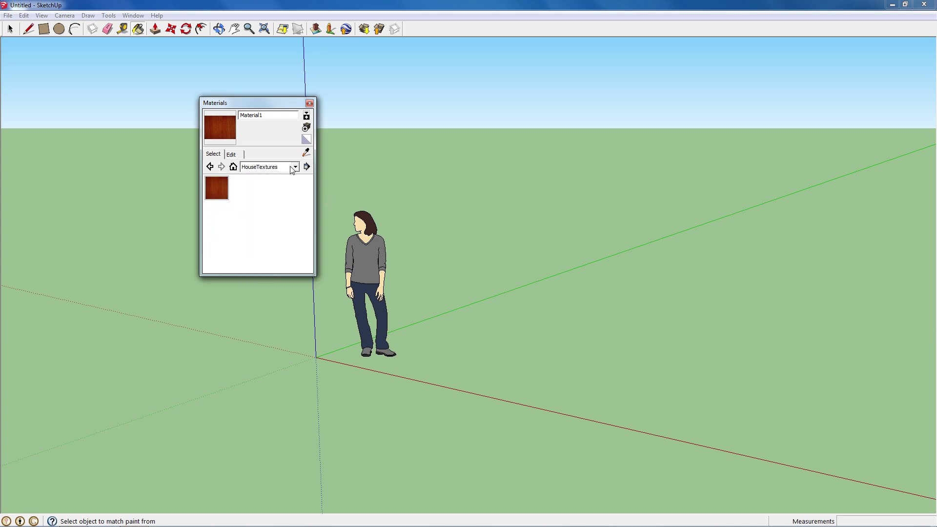
{"action": "left_click", "coordinate": [307, 128]}
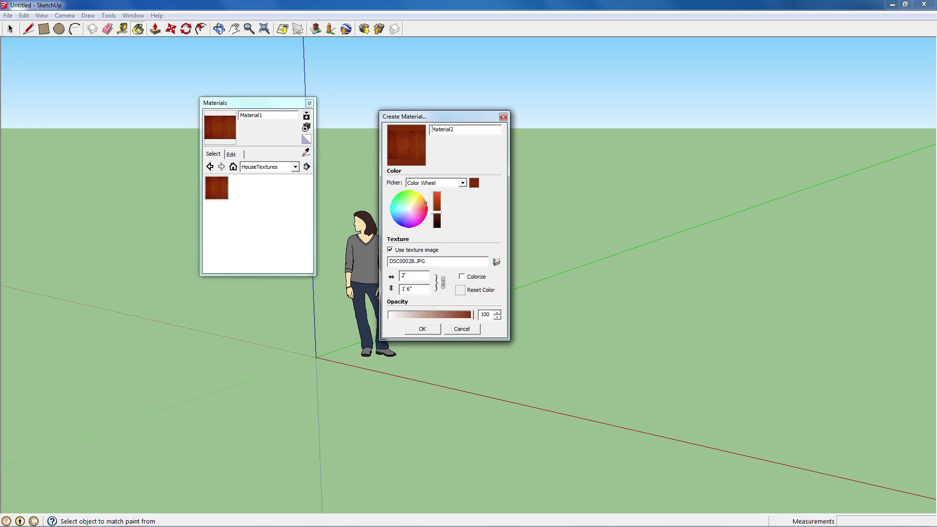
Create Material2 using the DSC00029 carpet image as its texture.
{"action": "left_click", "coordinate": [390, 249]}
{"action": "left_click", "coordinate": [390, 249]}
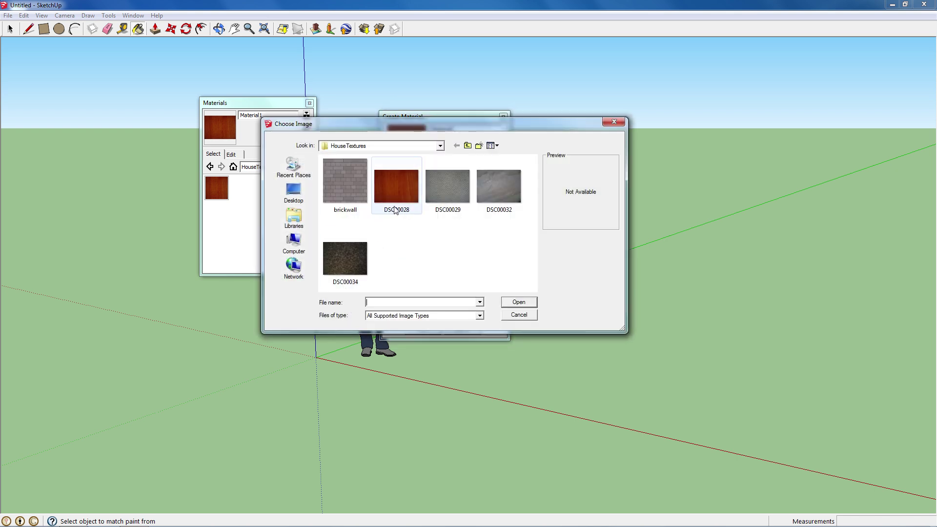
{"action": "left_click", "coordinate": [435, 185]}
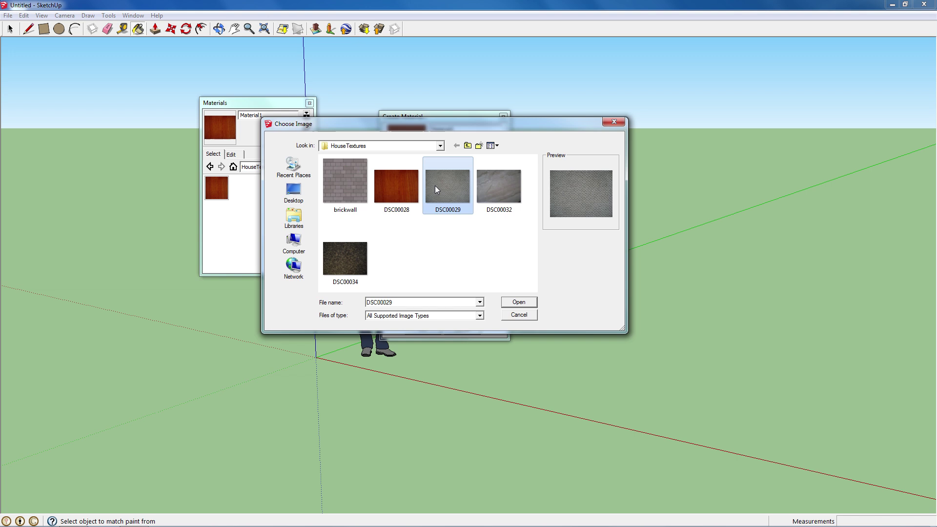
{"action": "left_click", "coordinate": [519, 302]}
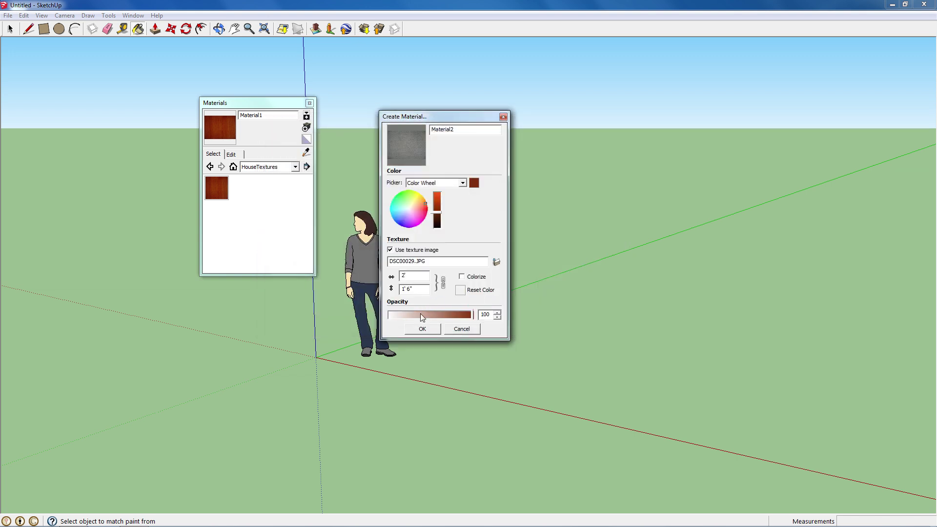
{"action": "left_click", "coordinate": [420, 329]}
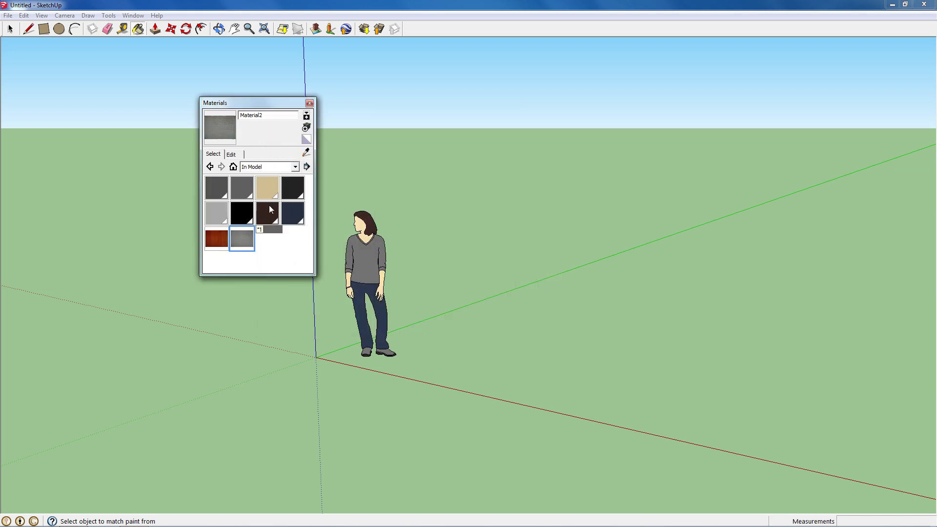
Save the carpet material as Carpet_Texture.
{"action": "right_click", "coordinate": [243, 236]}
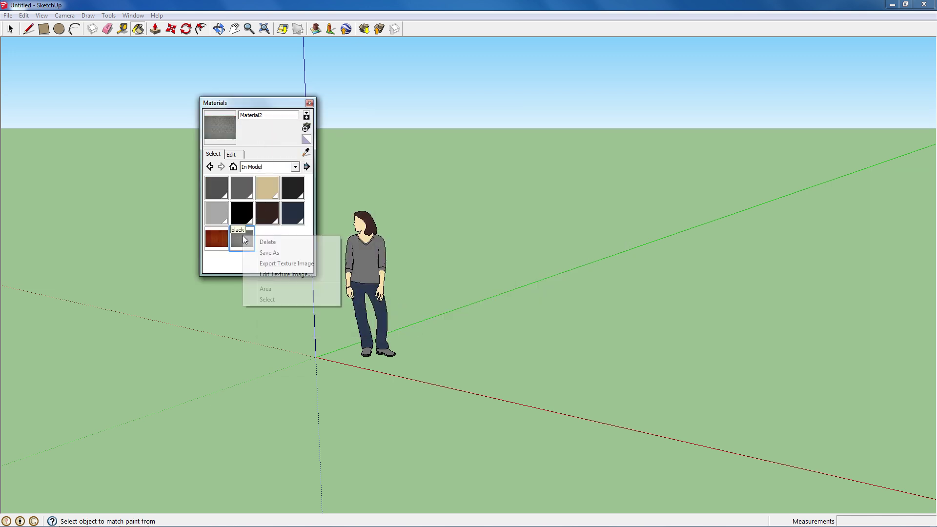
{"action": "left_click", "coordinate": [276, 254]}
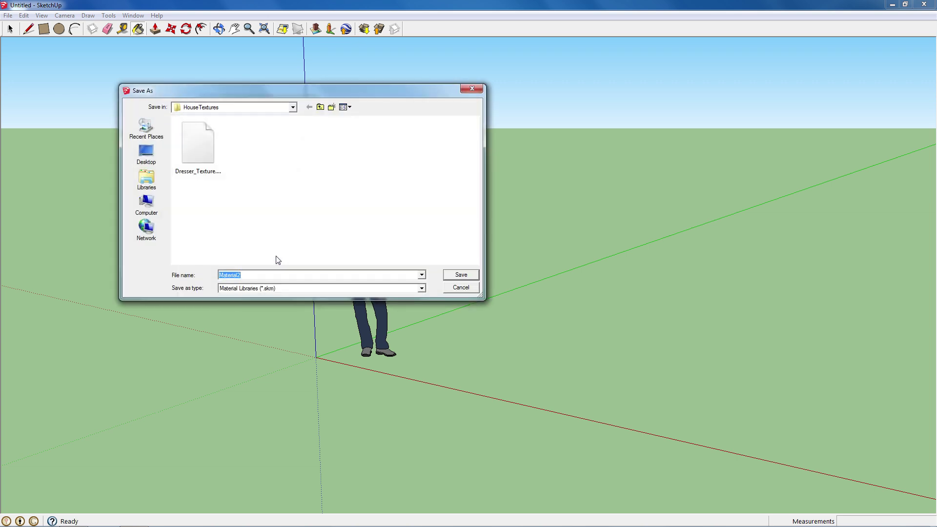
{"action": "type", "text": "Carpet_T"}
{"action": "type", "text": "exture"}
{"action": "key", "text": "Return"}
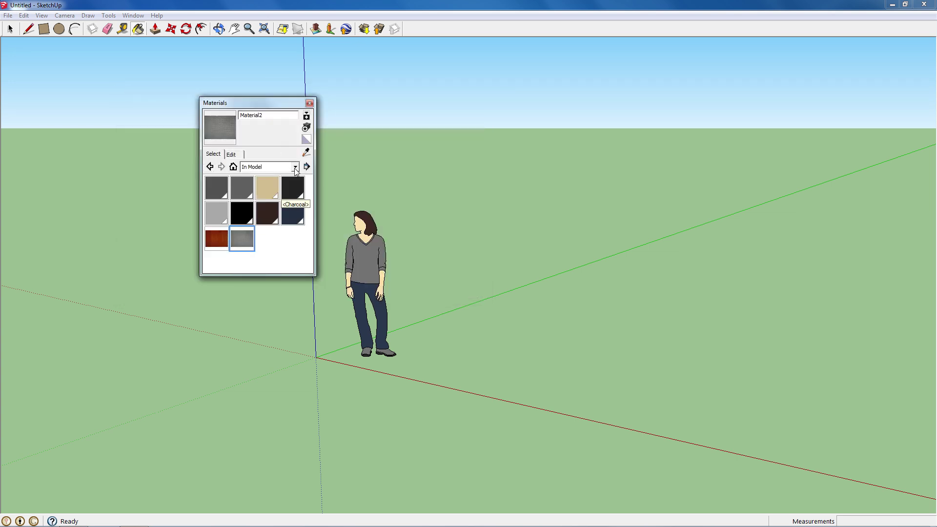
Create Material3 from the brickwall.png texture with its width set to 10.
{"action": "left_click", "coordinate": [306, 127]}
{"action": "left_click", "coordinate": [445, 184]}
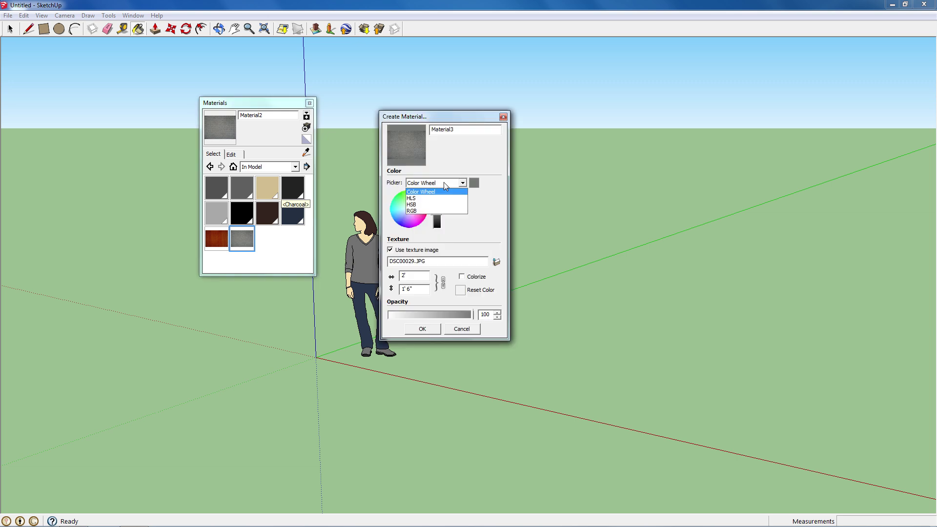
{"action": "left_click", "coordinate": [442, 191]}
{"action": "left_click", "coordinate": [391, 250]}
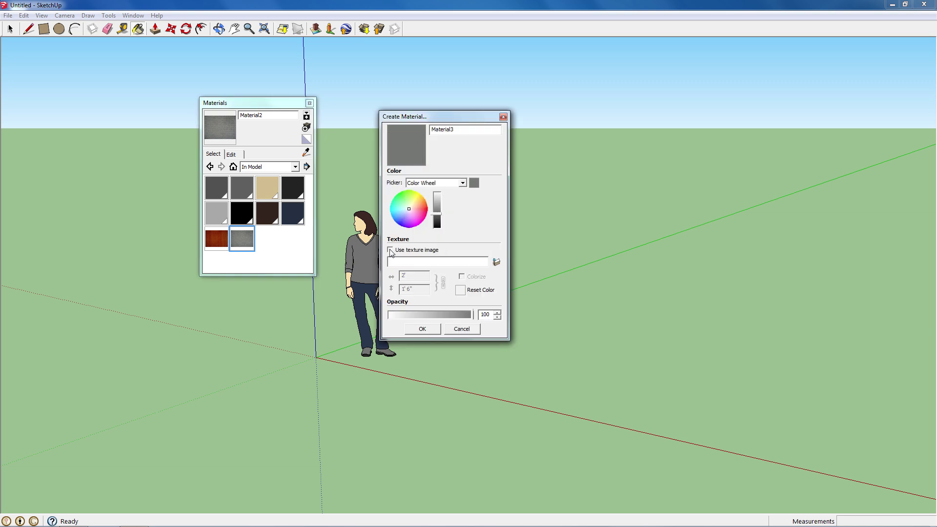
{"action": "left_click", "coordinate": [390, 250]}
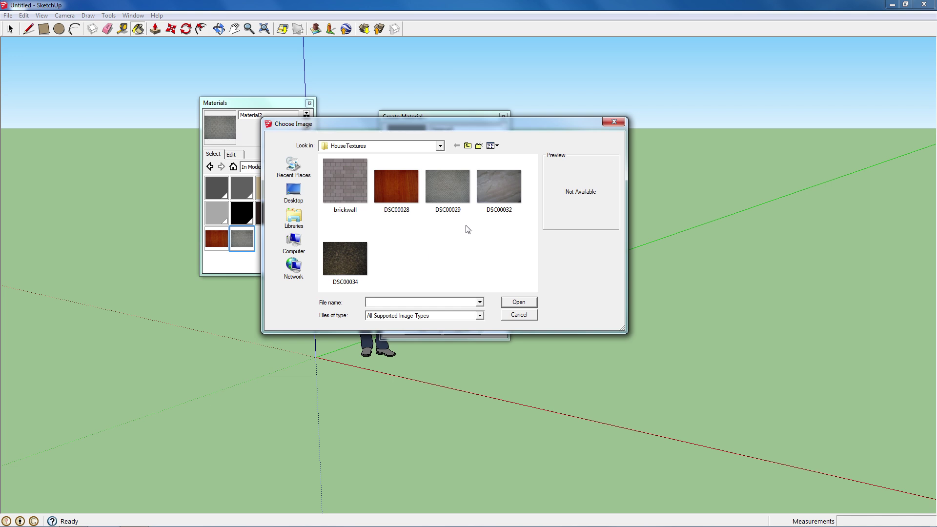
{"action": "left_click", "coordinate": [342, 191]}
{"action": "left_click", "coordinate": [516, 303]}
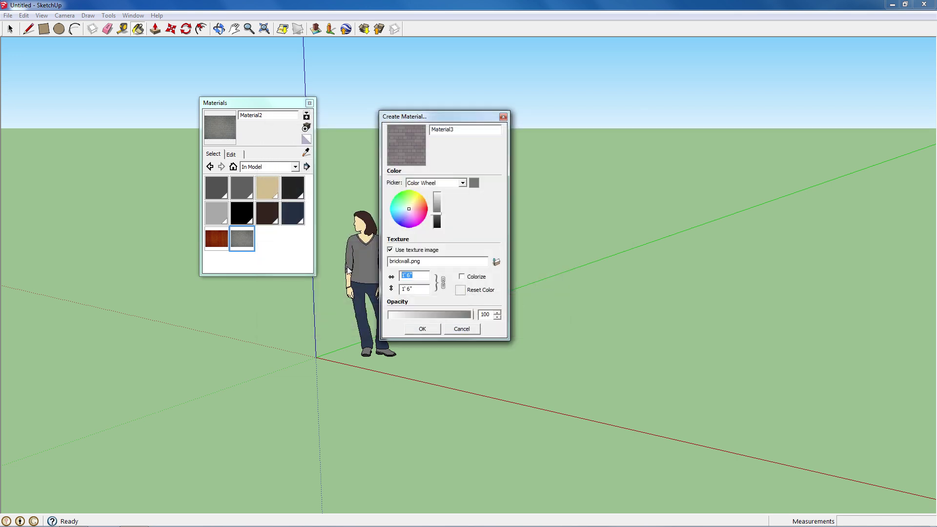
{"action": "type", "text": "10"}
{"action": "left_click", "coordinate": [428, 330]}
Save the brick material as Wall_Texture in HouseTextures.
{"action": "right_click", "coordinate": [275, 242]}
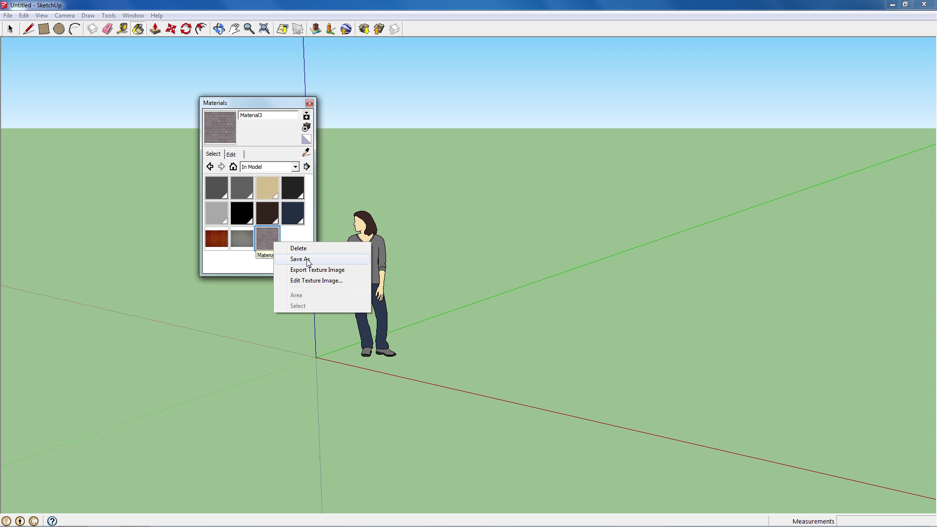
{"action": "left_click", "coordinate": [308, 259]}
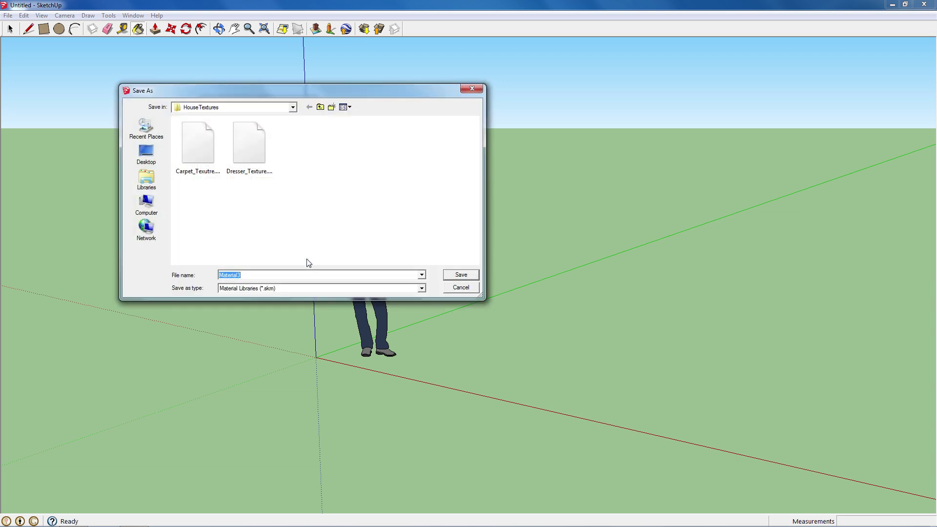
{"action": "type", "text": "Wall_Texture"}
{"action": "key", "text": "Return"}
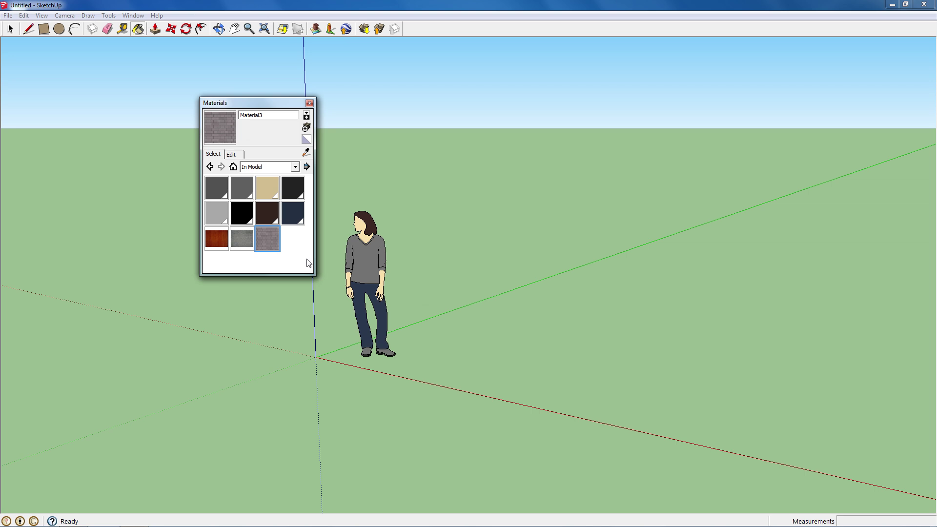
Switch the library to HouseTextures, select the brick material, then close the panel and SketchUp window.
{"action": "left_click", "coordinate": [295, 167]}
{"action": "scroll", "coordinate": [269, 254], "scroll_direction": "down", "scroll_amount": 3}
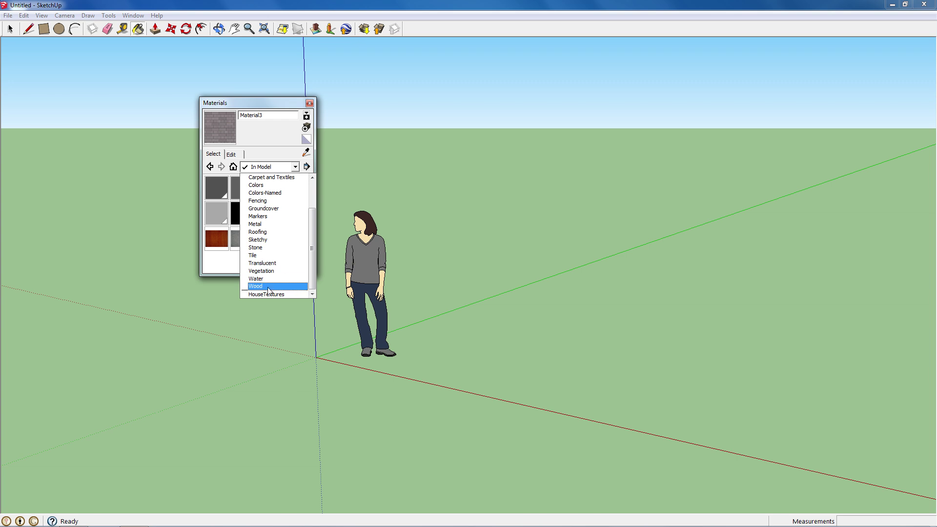
{"action": "left_click", "coordinate": [267, 294]}
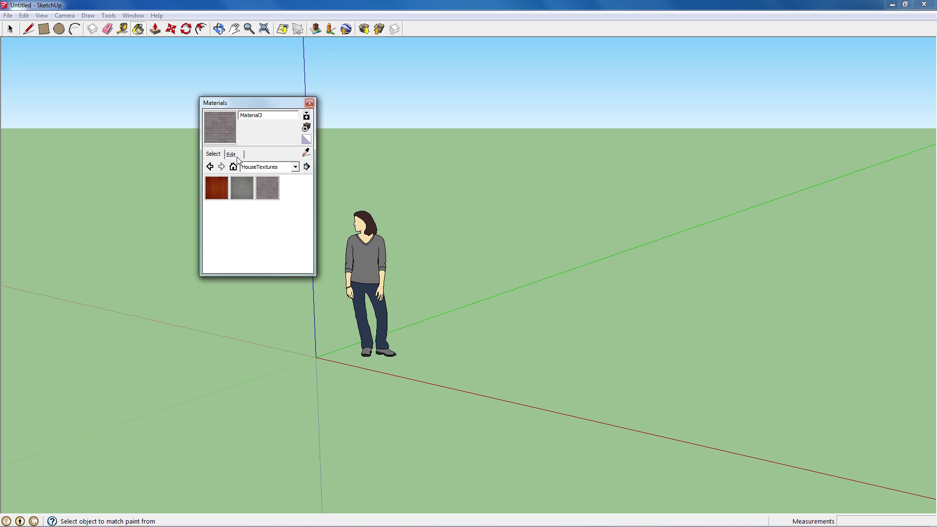
{"action": "left_click", "coordinate": [268, 188]}
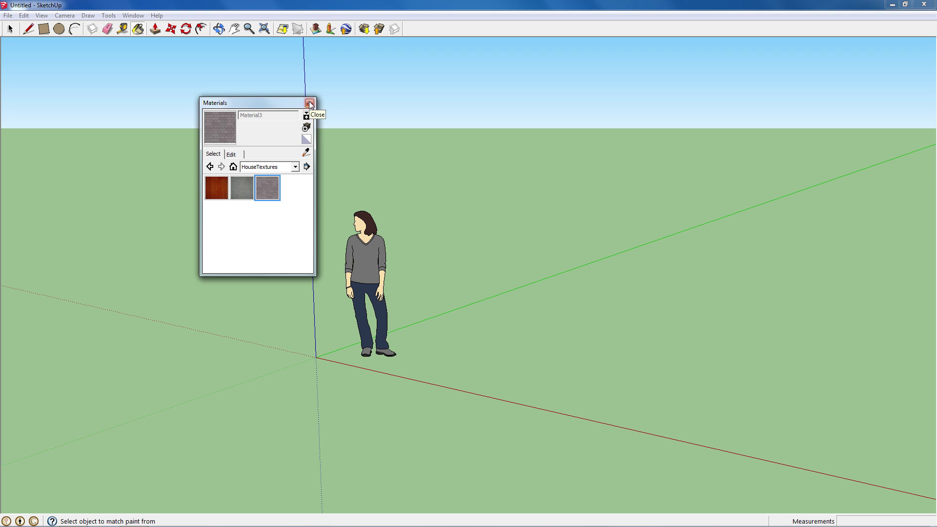
{"action": "left_click", "coordinate": [310, 103]}
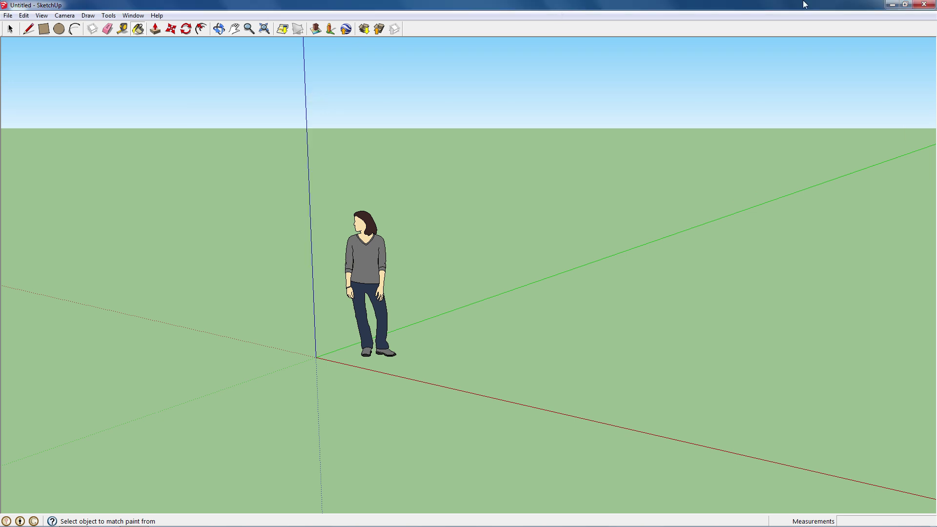
{"action": "left_click", "coordinate": [924, 4]}
Cancel the save prompt and reload Desktop\HouseTextures as the Paint Bucket's materials collection.
{"action": "left_click", "coordinate": [476, 292]}
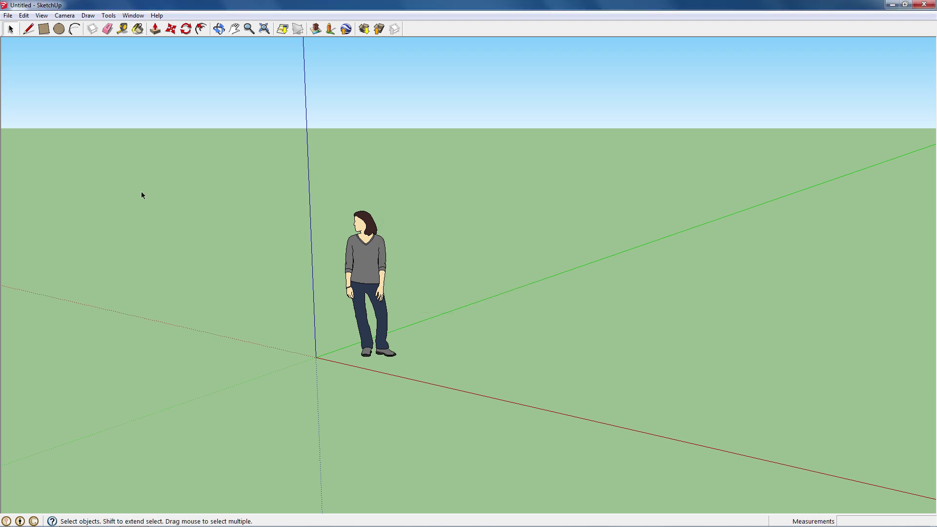
{"action": "left_click", "coordinate": [137, 29]}
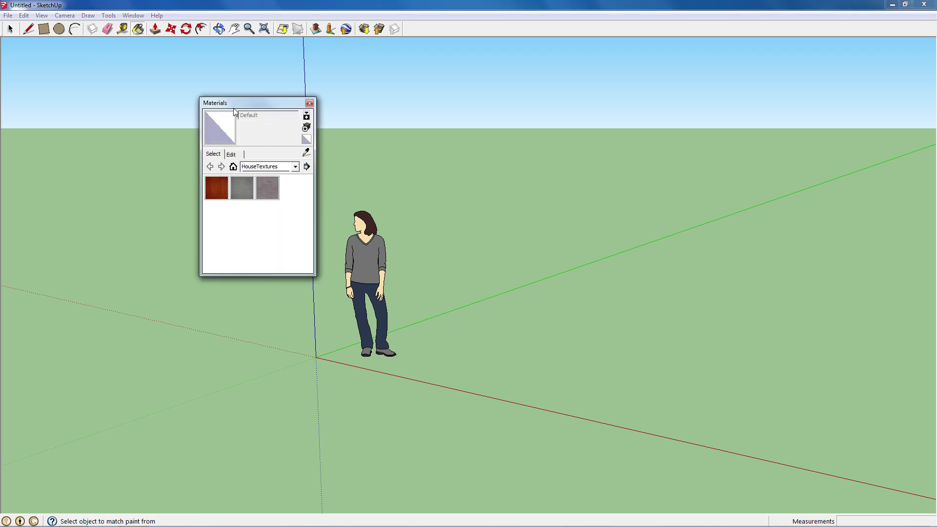
{"action": "left_click", "coordinate": [289, 168]}
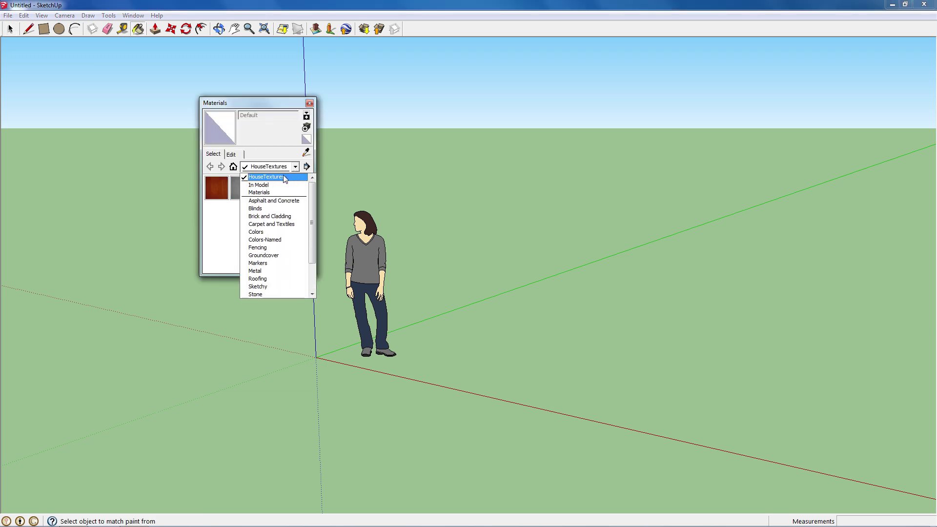
{"action": "left_click", "coordinate": [284, 178]}
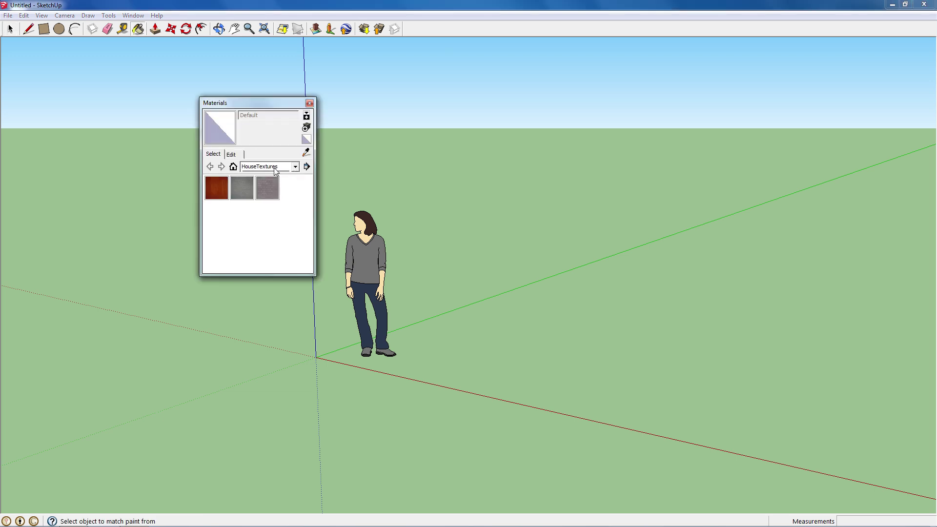
{"action": "left_click", "coordinate": [307, 166]}
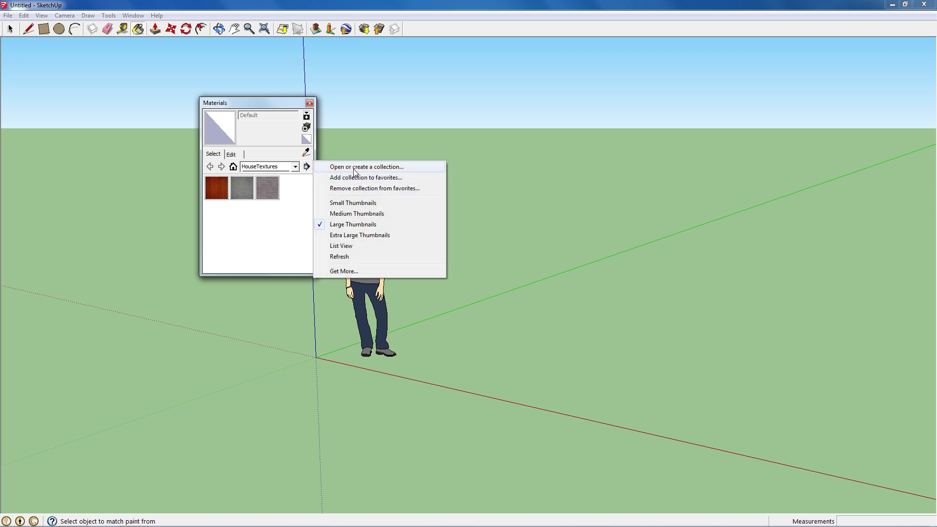
{"action": "left_click", "coordinate": [355, 169]}
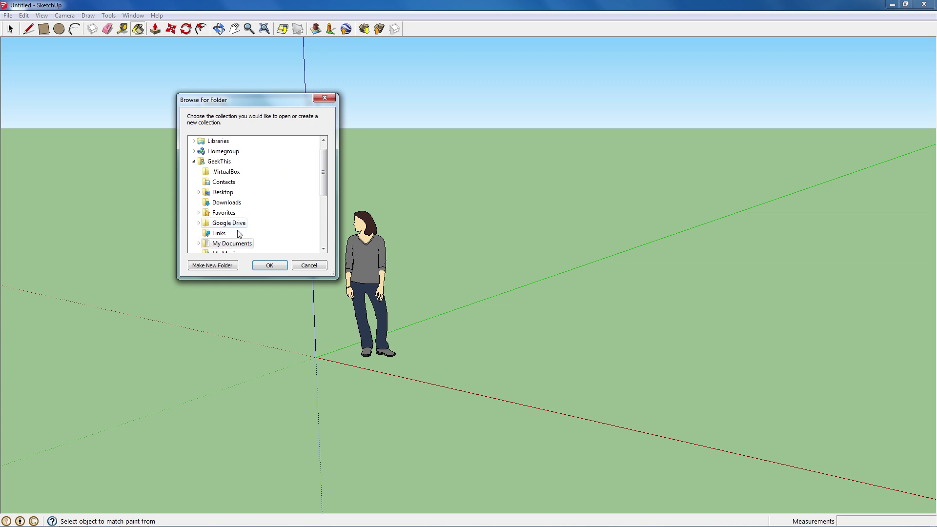
{"action": "double_click", "coordinate": [222, 191]}
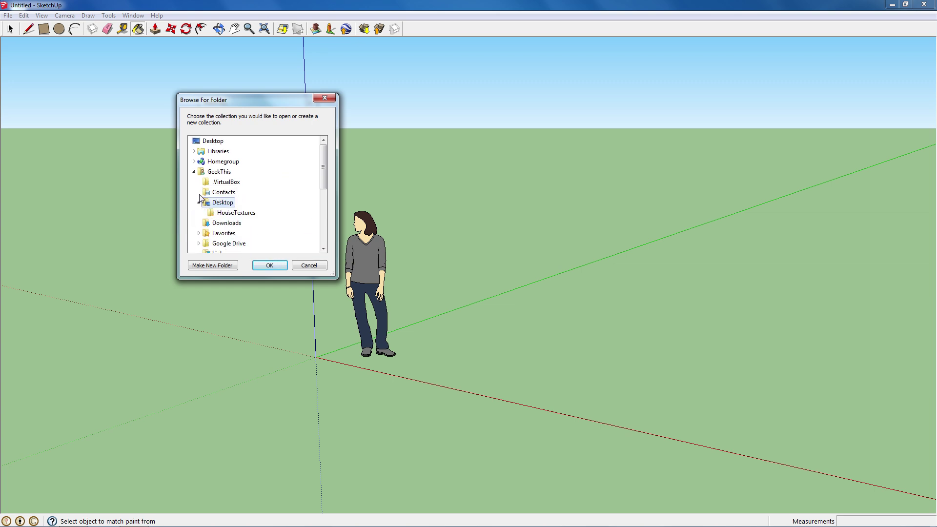
{"action": "left_click", "coordinate": [233, 214]}
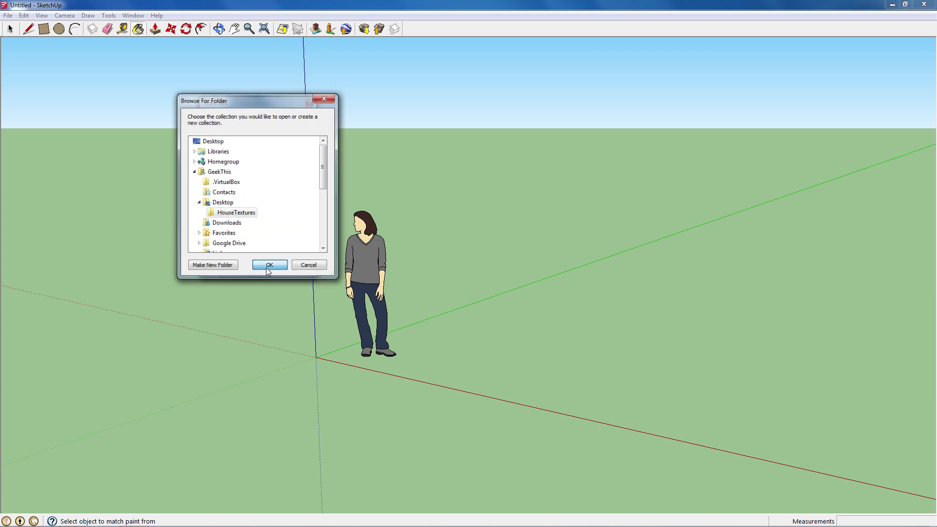
{"action": "left_click", "coordinate": [267, 266]}
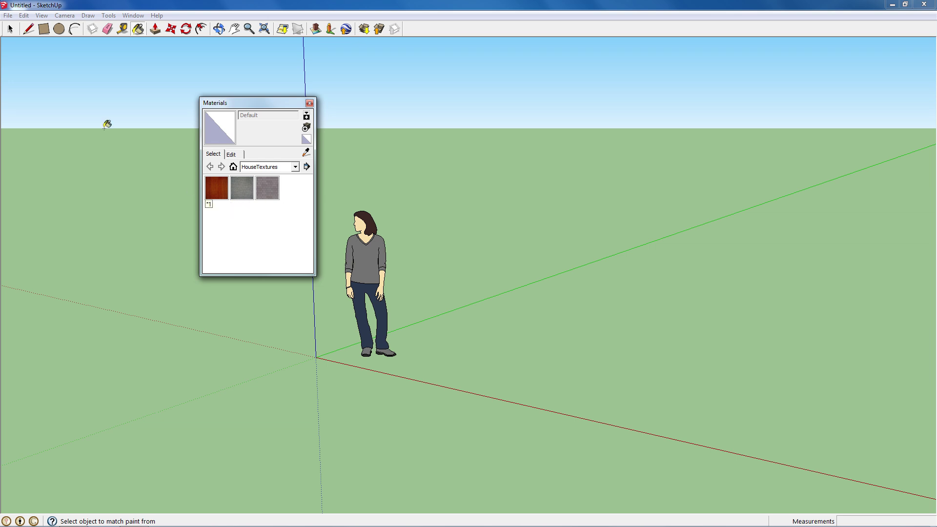
Move the materials panel aside and delete the woman figure.
{"action": "left_click", "coordinate": [10, 29]}
{"action": "left_click_drag", "start_coordinate": [234, 105], "coordinate": [77, 101]}
{"action": "left_click", "coordinate": [381, 269]}
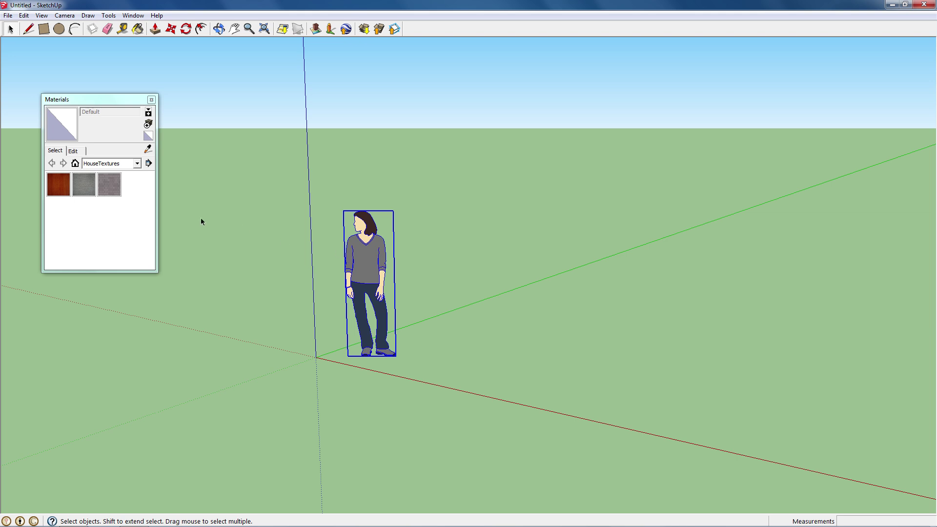
{"action": "key", "text": "Delete"}
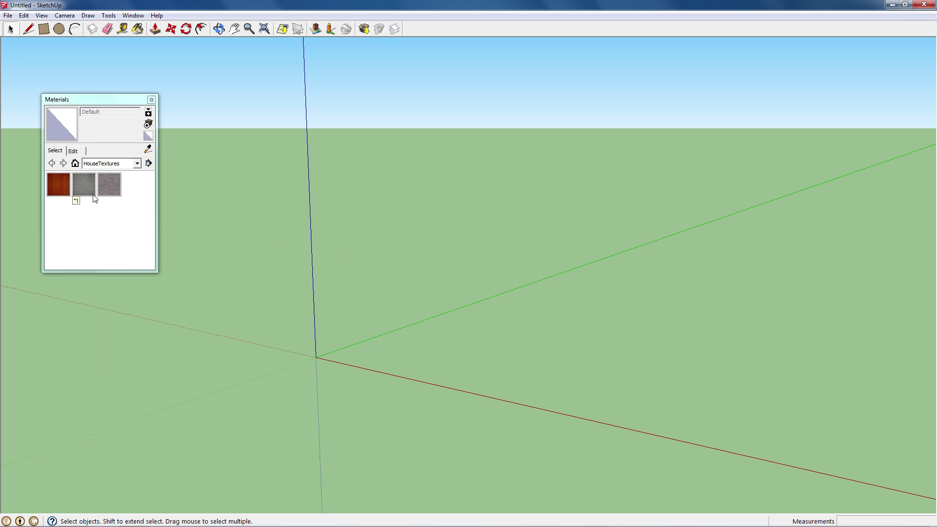
Draw a long rectangle from the origin along the green axis and push/pull it to 10'.
{"action": "left_click", "coordinate": [43, 29]}
{"action": "left_click", "coordinate": [317, 357]}
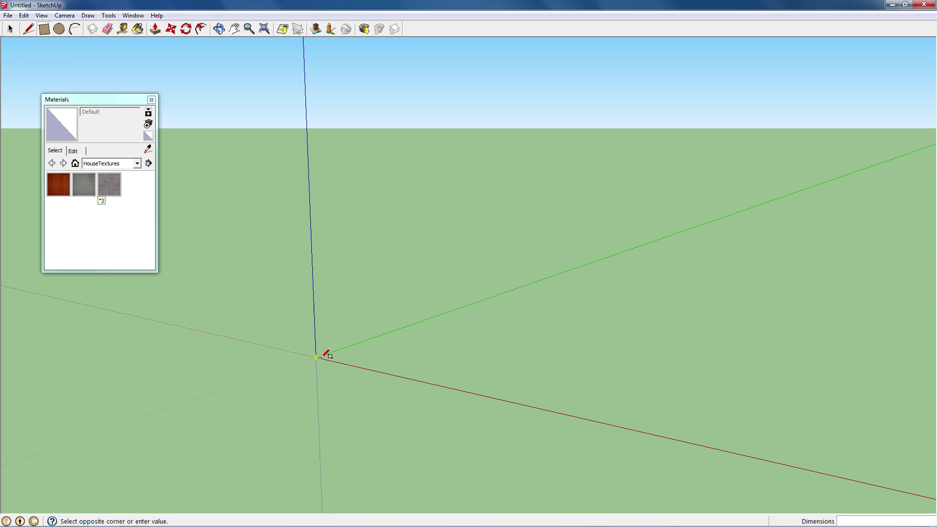
{"action": "left_click", "coordinate": [706, 241]}
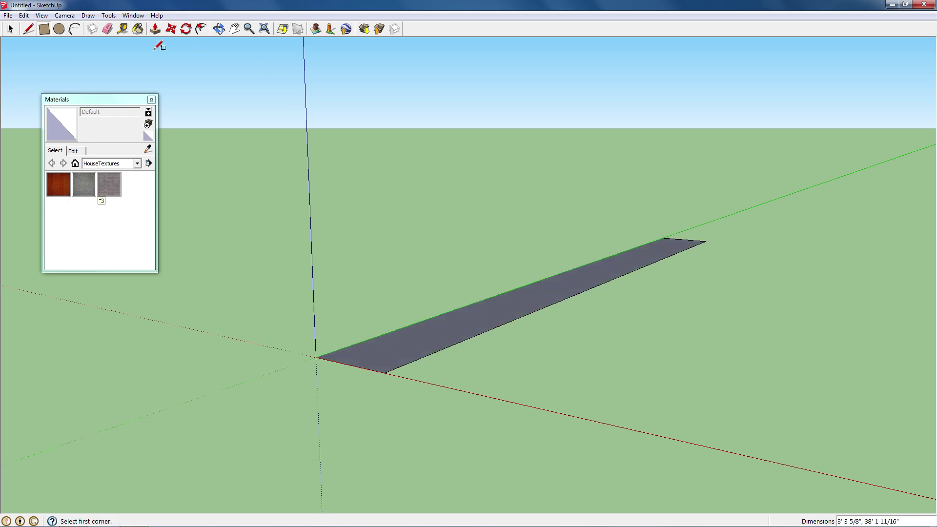
{"action": "left_click", "coordinate": [154, 29]}
{"action": "left_click_drag", "start_coordinate": [366, 360], "coordinate": [349, 194]}
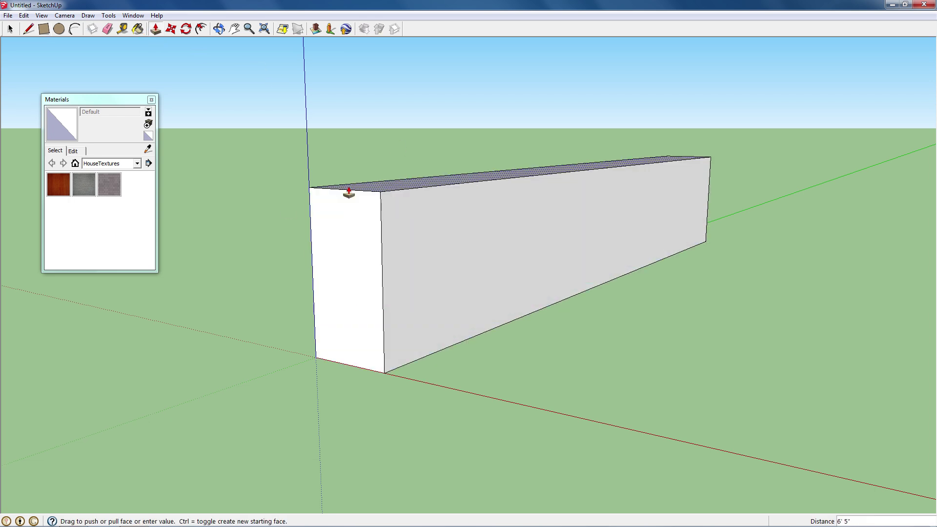
{"action": "type", "text": "10'"}
{"action": "key", "text": "Return"}
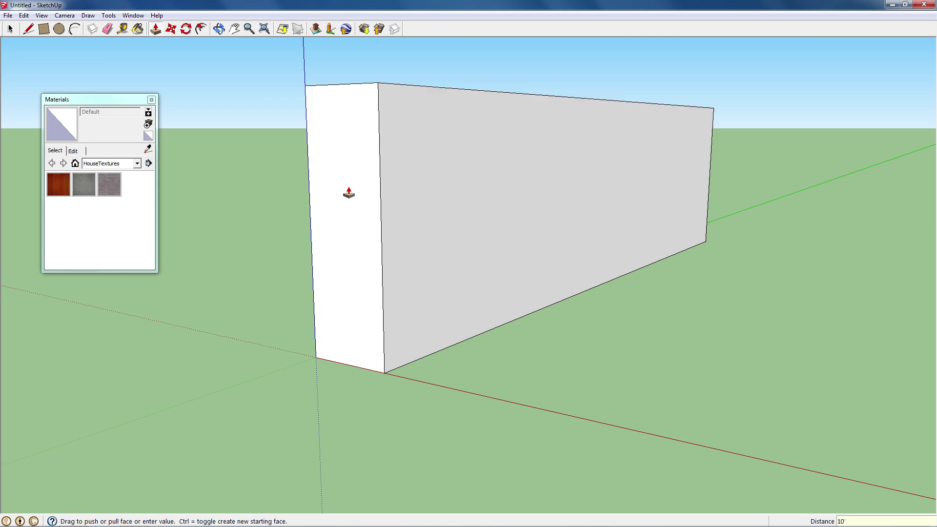
Paint the wall's long face, both ends and top with the brick material.
{"action": "left_click", "coordinate": [138, 29]}
{"action": "left_click", "coordinate": [112, 185]}
{"action": "left_click", "coordinate": [404, 192]}
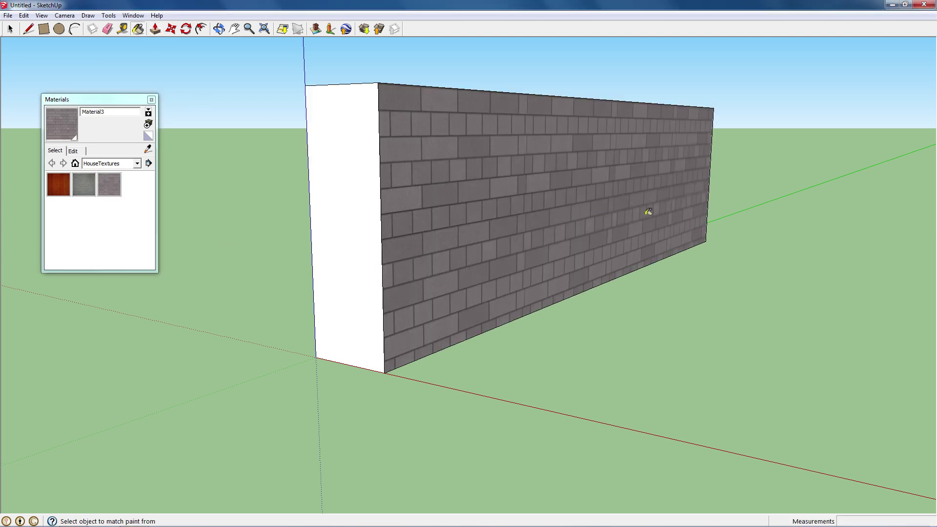
{"action": "mouse_move", "coordinate": [651, 215]}
{"action": "middle_mouse_down"}
{"action": "mouse_move", "coordinate": [42, 207]}
{"action": "mouse_move", "coordinate": [168, 203]}
{"action": "middle_mouse_up"}
{"action": "left_click", "coordinate": [669, 197]}
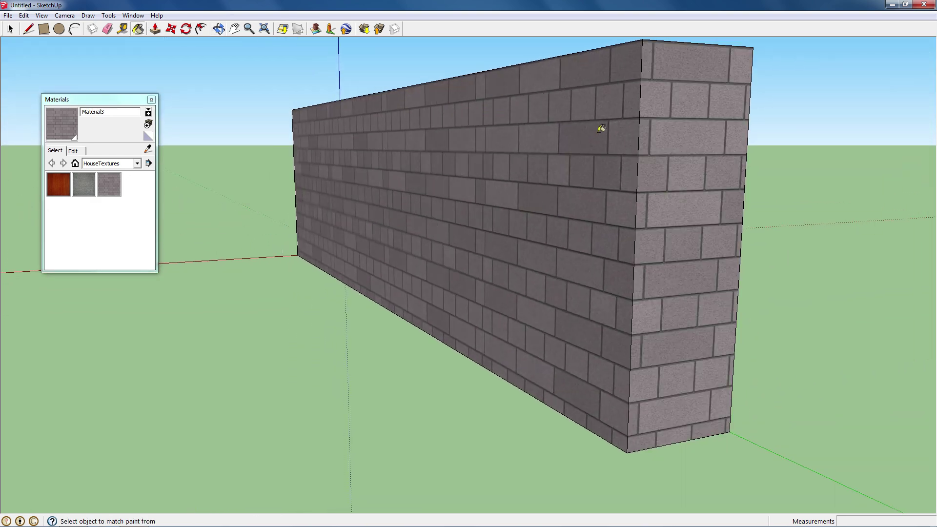
{"action": "mouse_move", "coordinate": [601, 130]}
{"action": "middle_mouse_down"}
{"action": "mouse_move", "coordinate": [535, 238]}
{"action": "mouse_move", "coordinate": [552, 156]}
{"action": "middle_mouse_up"}
{"action": "left_click", "coordinate": [683, 62]}
{"action": "mouse_move", "coordinate": [683, 62]}
{"action": "middle_mouse_down"}
{"action": "mouse_move", "coordinate": [540, 195]}
{"action": "mouse_move", "coordinate": [638, 265]}
{"action": "middle_mouse_up"}
{"action": "left_click", "coordinate": [638, 266]}
{"action": "mouse_move", "coordinate": [411, 241]}
{"action": "middle_mouse_down"}
{"action": "mouse_move", "coordinate": [329, 274]}
{"action": "mouse_move", "coordinate": [673, 274]}
{"action": "mouse_move", "coordinate": [455, 267]}
{"action": "mouse_move", "coordinate": [688, 272]}
{"action": "mouse_move", "coordinate": [730, 262]}
{"action": "middle_mouse_up"}
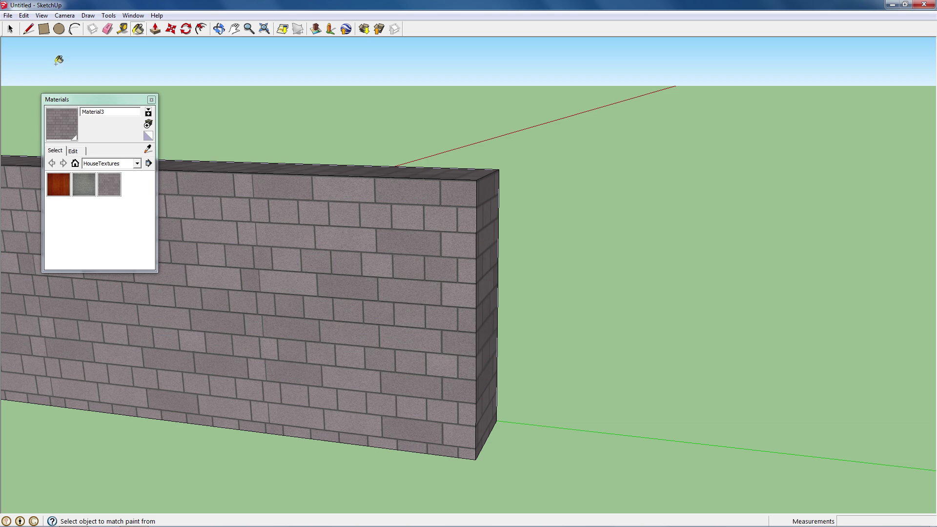
Draw a floor rectangle anchored at the wall's bottom corner.
{"action": "left_click", "coordinate": [43, 28]}
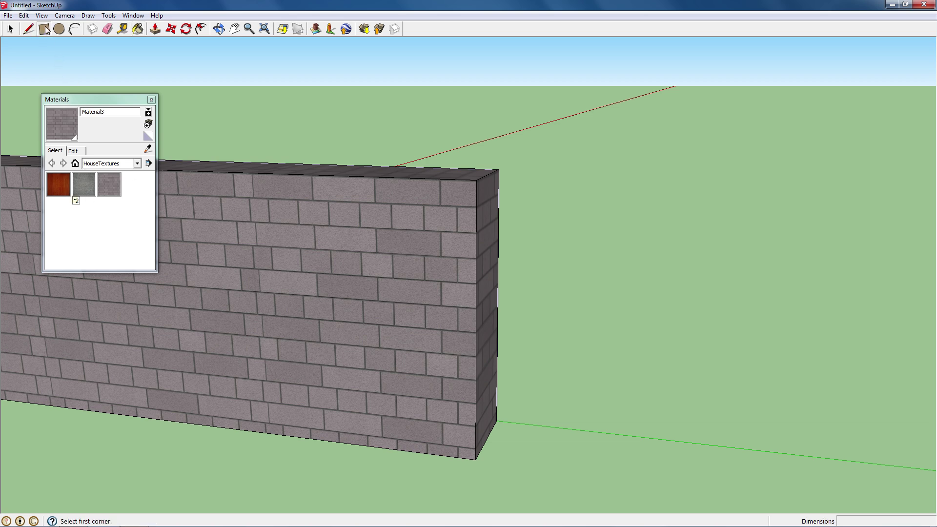
{"action": "left_click", "coordinate": [475, 460]}
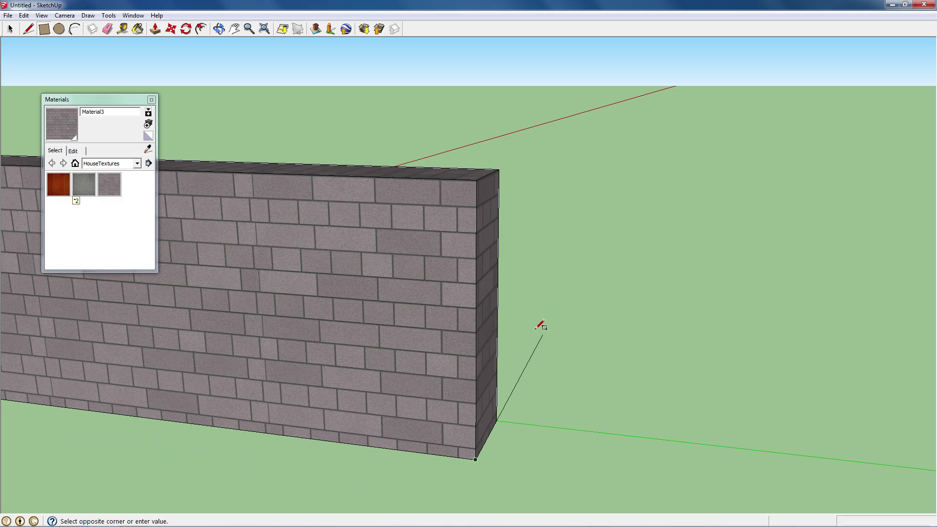
{"action": "scroll", "coordinate": [540, 324], "scroll_direction": "down", "scroll_amount": 3}
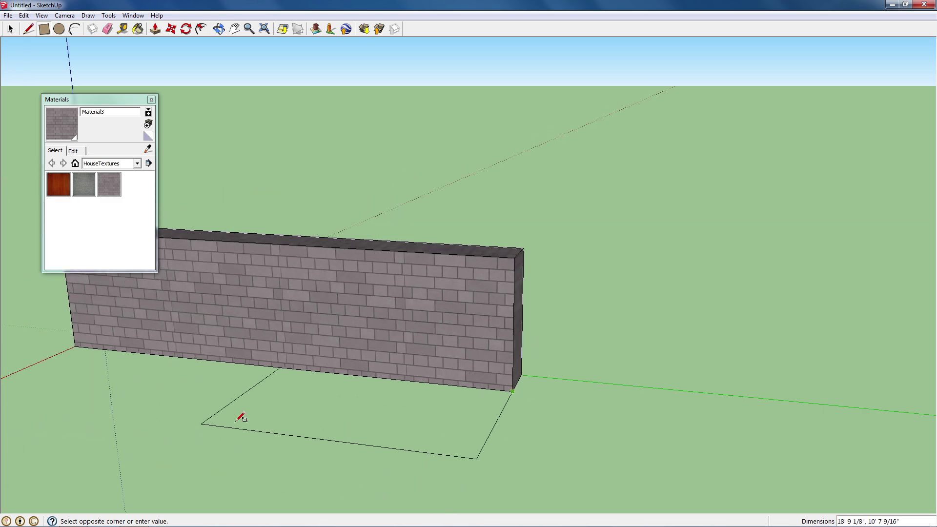
{"action": "scroll", "coordinate": [428, 310], "scroll_direction": "down", "scroll_amount": 3}
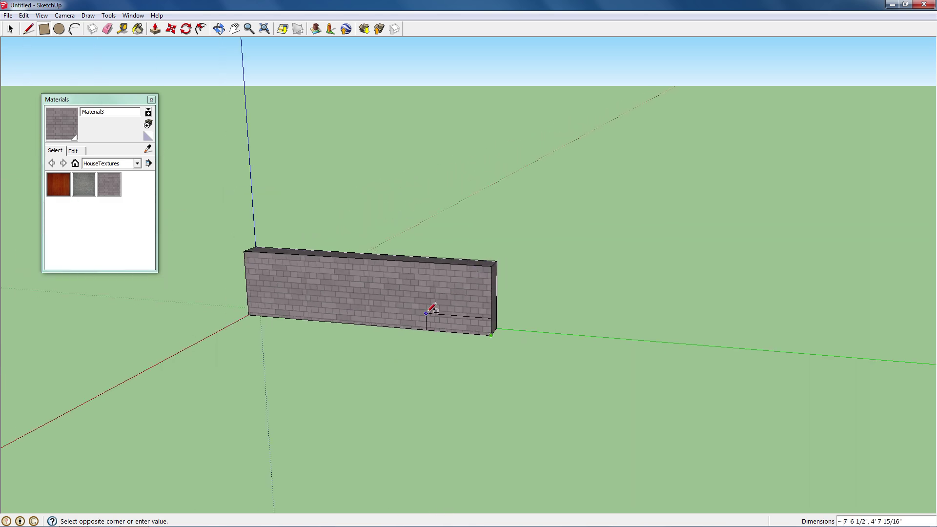
{"action": "left_click", "coordinate": [107, 391]}
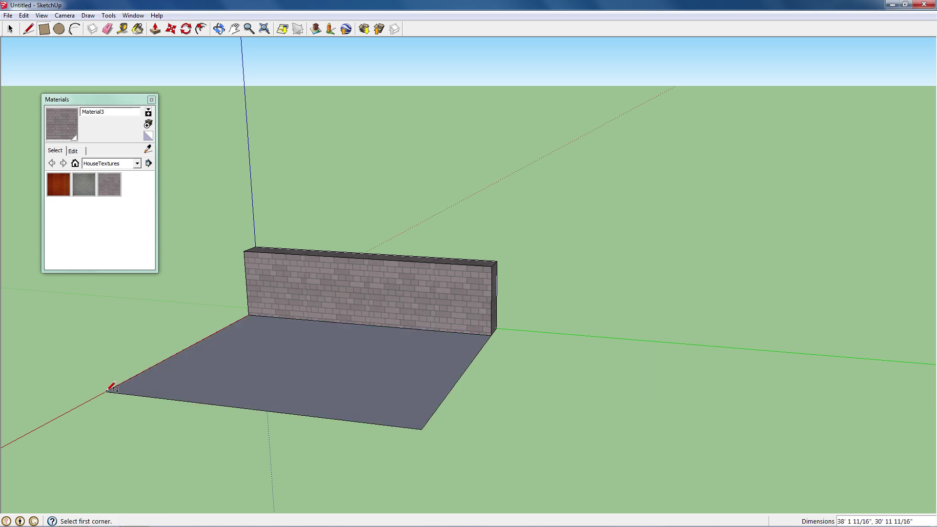
Paint the floor with the grey carpet Material2.
{"action": "left_click", "coordinate": [137, 29]}
{"action": "left_click", "coordinate": [82, 189]}
{"action": "left_click", "coordinate": [322, 358]}
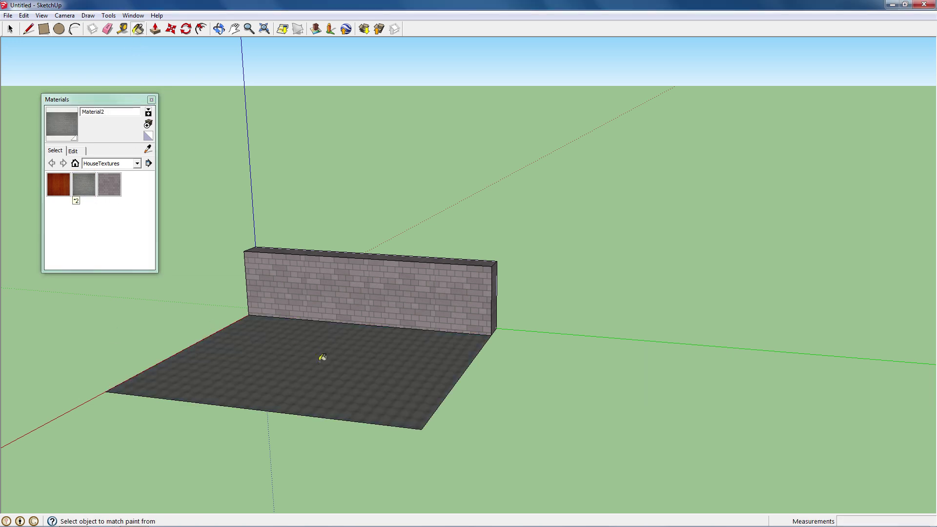
{"action": "scroll", "coordinate": [353, 320], "scroll_direction": "up", "scroll_amount": 3}
{"action": "middle_click_drag", "start_coordinate": [353, 321], "coordinate": [372, 442]}
{"action": "scroll", "coordinate": [373, 442], "scroll_direction": "down", "scroll_amount": 5}
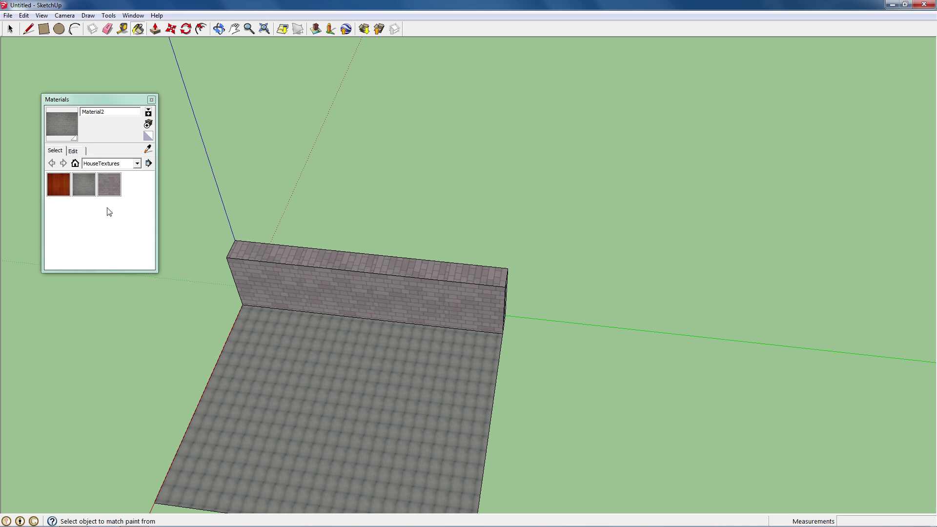
Draw a counter rectangle on the floor and push/pull it up into a box.
{"action": "left_click", "coordinate": [43, 29]}
{"action": "left_click", "coordinate": [284, 435]}
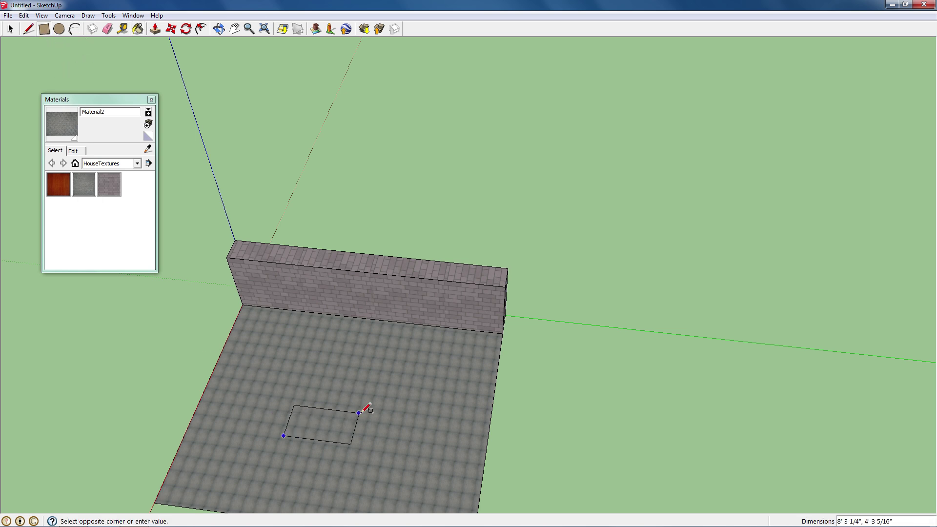
{"action": "left_click", "coordinate": [380, 411]}
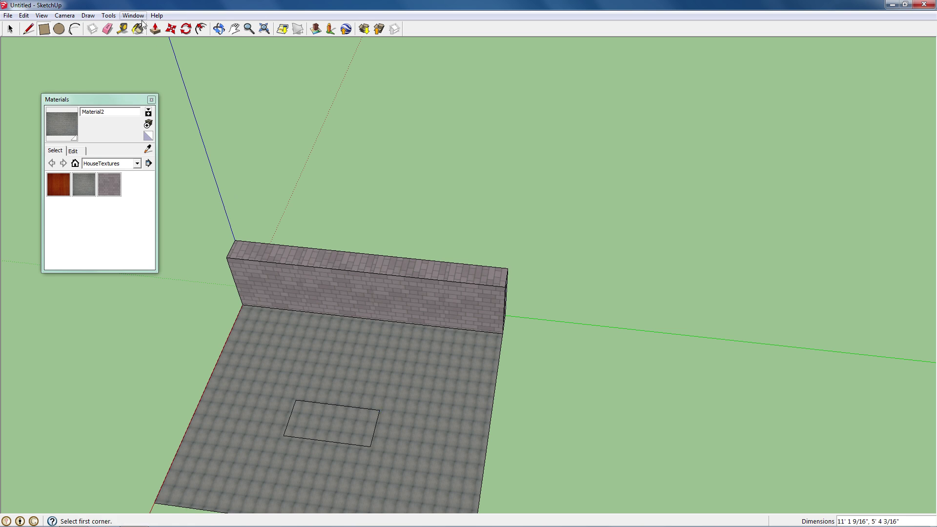
{"action": "left_click", "coordinate": [155, 29]}
{"action": "left_click_drag", "start_coordinate": [339, 439], "coordinate": [337, 405]}
Trace a four-edge outline around the box's base with the Line tool.
{"action": "key", "text": "r"}
{"action": "key", "text": "l"}
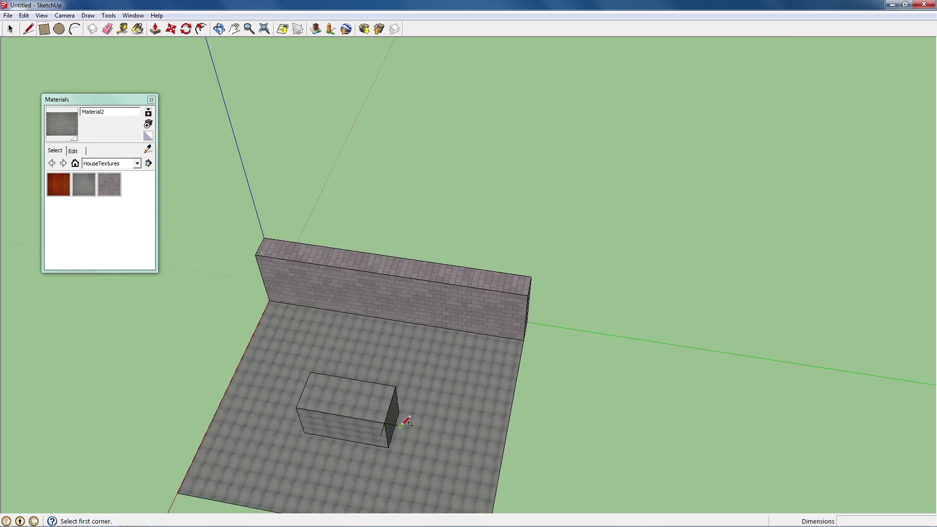
{"action": "key", "text": "l"}
{"action": "left_click", "coordinate": [396, 438]}
{"action": "key", "text": "r"}
{"action": "left_click", "coordinate": [408, 421]}
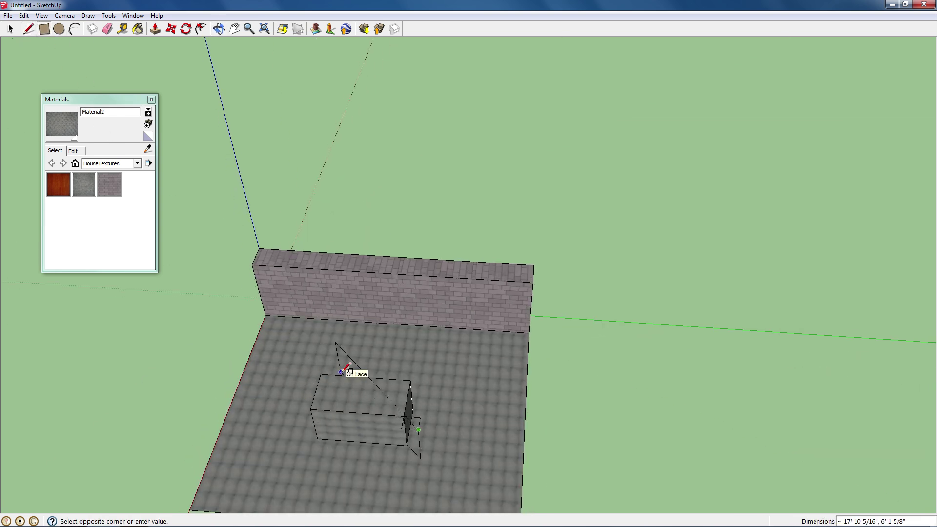
{"action": "middle_click_drag", "start_coordinate": [356, 383], "coordinate": [314, 343]}
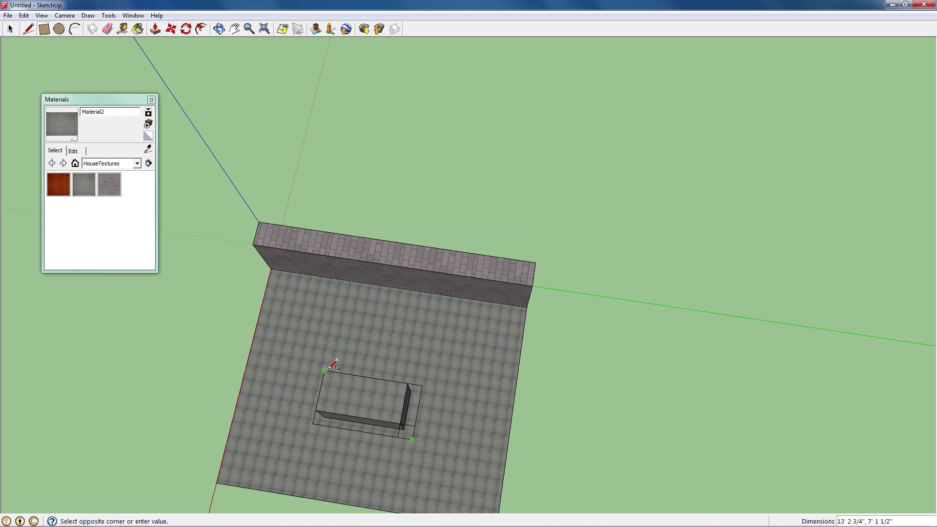
{"action": "key", "text": "l"}
{"action": "left_click", "coordinate": [296, 421]}
{"action": "left_click", "coordinate": [311, 356]}
{"action": "left_click", "coordinate": [430, 373]}
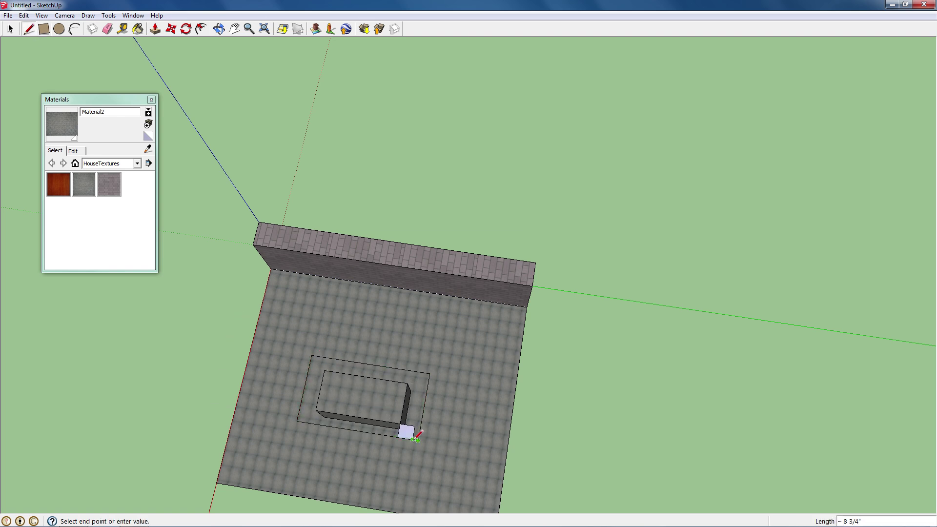
{"action": "left_click", "coordinate": [418, 441]}
Delete the inner rectangle's top edge, undoing an accidental inner-face deletion.
{"action": "left_click", "coordinate": [9, 29]}
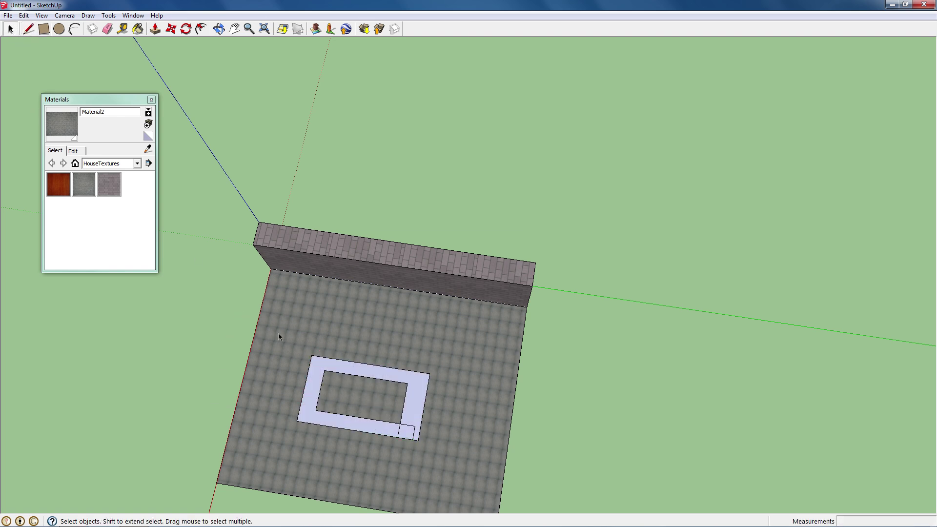
{"action": "left_click", "coordinate": [321, 391]}
{"action": "left_click", "coordinate": [372, 383]}
{"action": "key", "text": "Delete"}
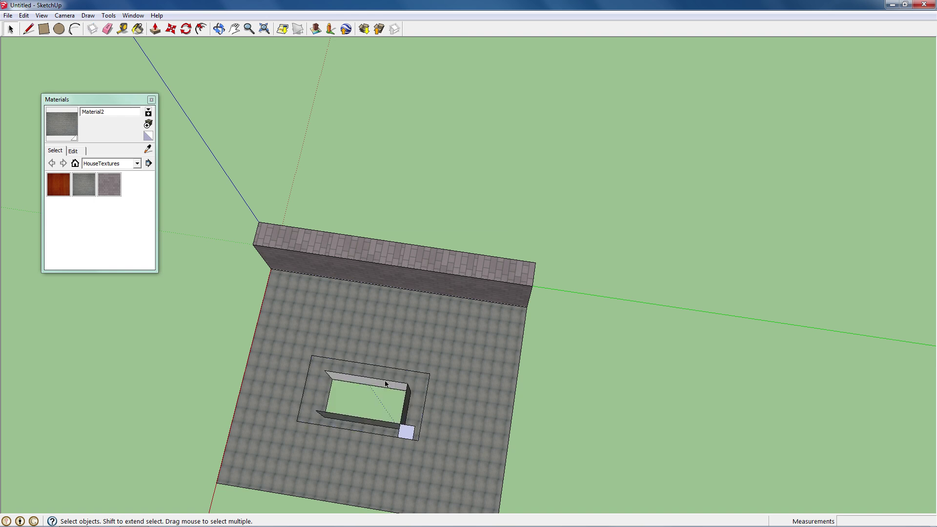
{"action": "key", "text": "ctrl+z"}
{"action": "left_click", "coordinate": [388, 382]}
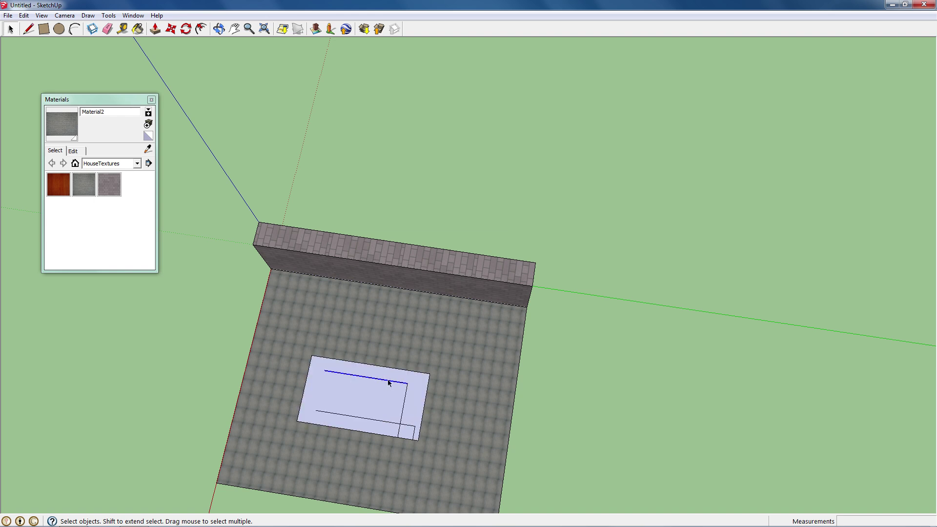
{"action": "key", "text": "Delete"}
Remove the leftover vertical and stray edges, refilling the outline as one flat face.
{"action": "left_click", "coordinate": [405, 411]}
{"action": "key", "text": "Delete"}
{"action": "left_click", "coordinate": [414, 434]}
{"action": "key", "text": "Delete"}
{"action": "left_click", "coordinate": [399, 432]}
{"action": "key", "text": "Delete"}
{"action": "left_click", "coordinate": [401, 432]}
{"action": "left_click", "coordinate": [393, 427]}
{"action": "key", "text": "Delete"}
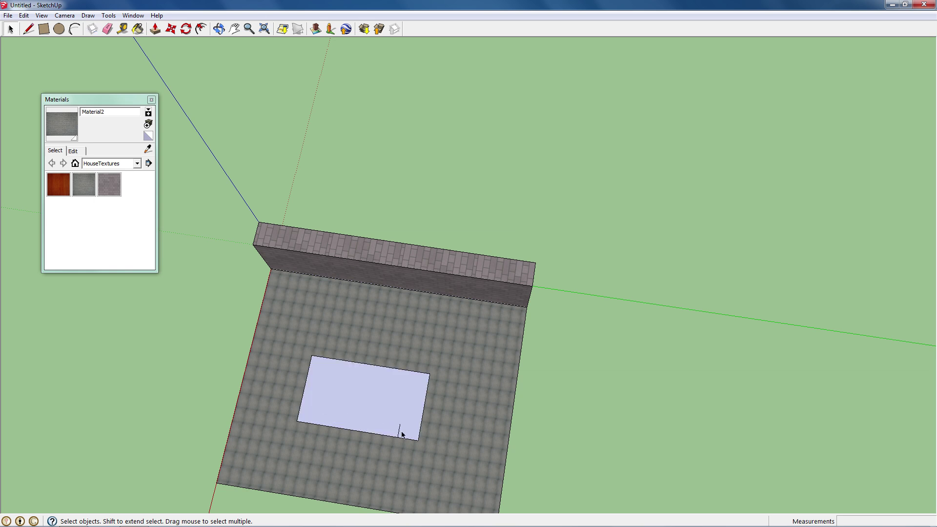
{"action": "left_click", "coordinate": [399, 431]}
{"action": "key", "text": "Delete"}
Push/Pull the countertop rectangle up into a thick slab.
{"action": "left_click", "coordinate": [154, 29]}
{"action": "middle_click_drag", "start_coordinate": [370, 442], "coordinate": [384, 312]}
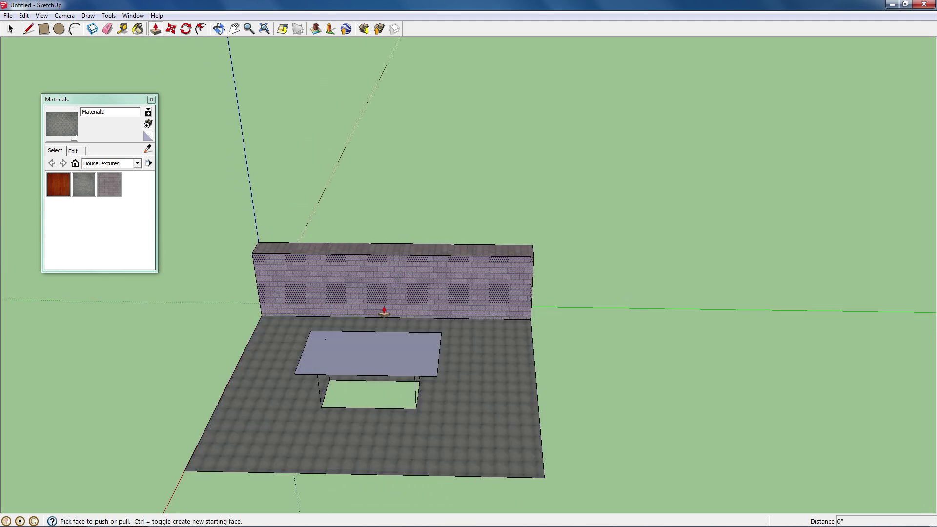
{"action": "left_click_drag", "start_coordinate": [378, 356], "coordinate": [379, 344]}
{"action": "middle_click_drag", "start_coordinate": [429, 403], "coordinate": [379, 382]}
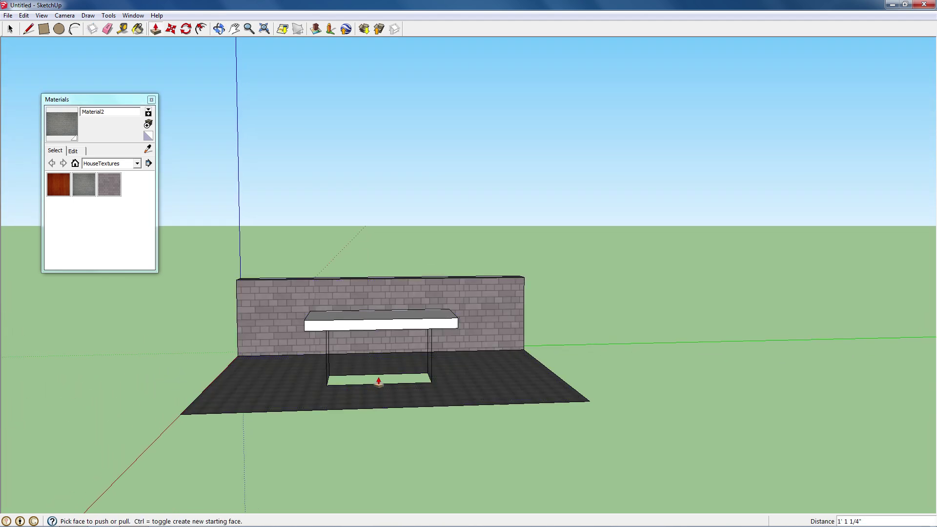
Draw edges closing the floor opening and the counter box's side face.
{"action": "left_click", "coordinate": [34, 32]}
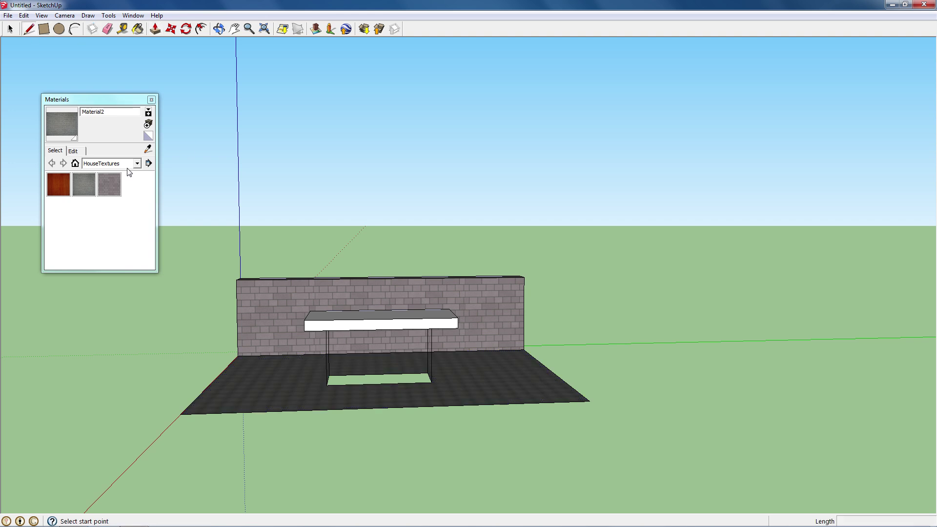
{"action": "left_click", "coordinate": [326, 385]}
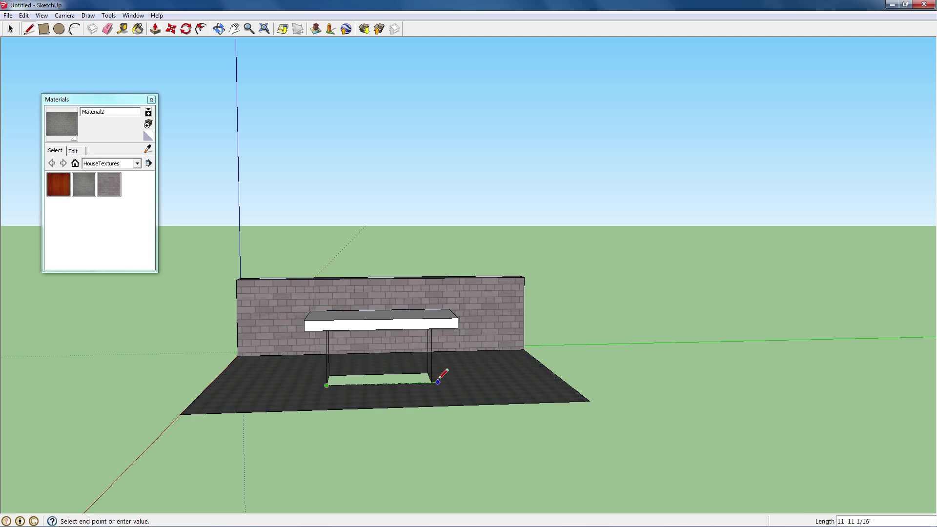
{"action": "left_click", "coordinate": [431, 382]}
{"action": "middle_click_drag", "start_coordinate": [449, 376], "coordinate": [335, 348]}
{"action": "left_click", "coordinate": [391, 345]}
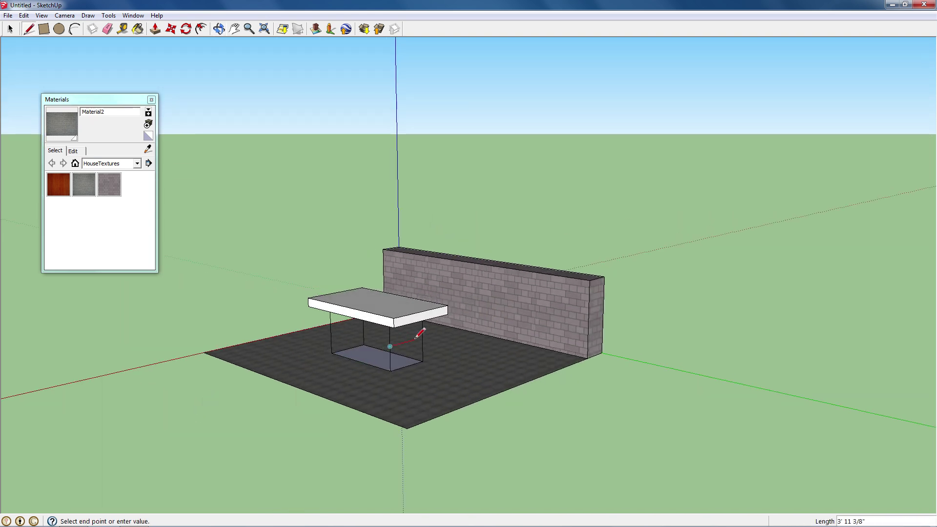
{"action": "left_click", "coordinate": [423, 337]}
Draw edges across the counter box and from the slab's lower edge to the post.
{"action": "middle_click_drag", "start_coordinate": [398, 378], "coordinate": [365, 298]}
{"action": "left_click", "coordinate": [361, 291]}
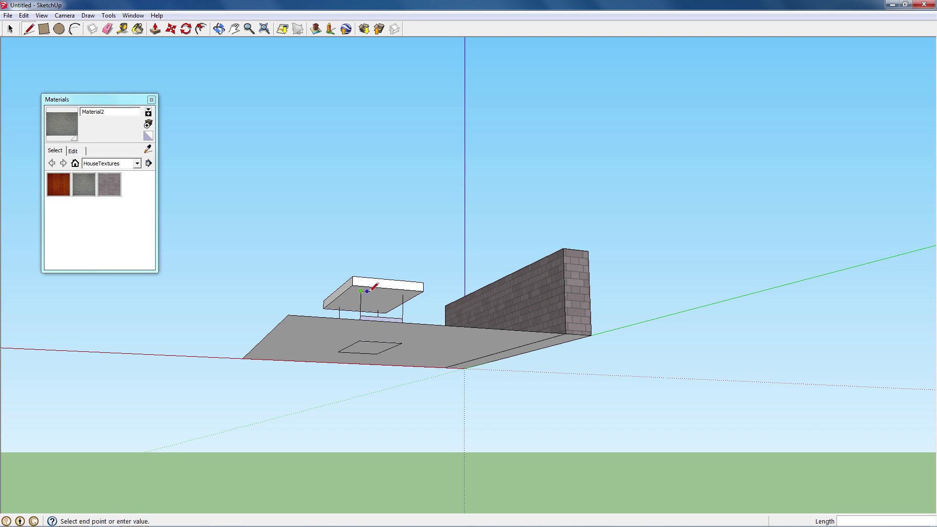
{"action": "left_click", "coordinate": [403, 298]}
{"action": "mouse_move", "coordinate": [404, 298]}
{"action": "middle_mouse_down"}
{"action": "mouse_move", "coordinate": [339, 321]}
{"action": "mouse_move", "coordinate": [425, 281]}
{"action": "middle_mouse_up"}
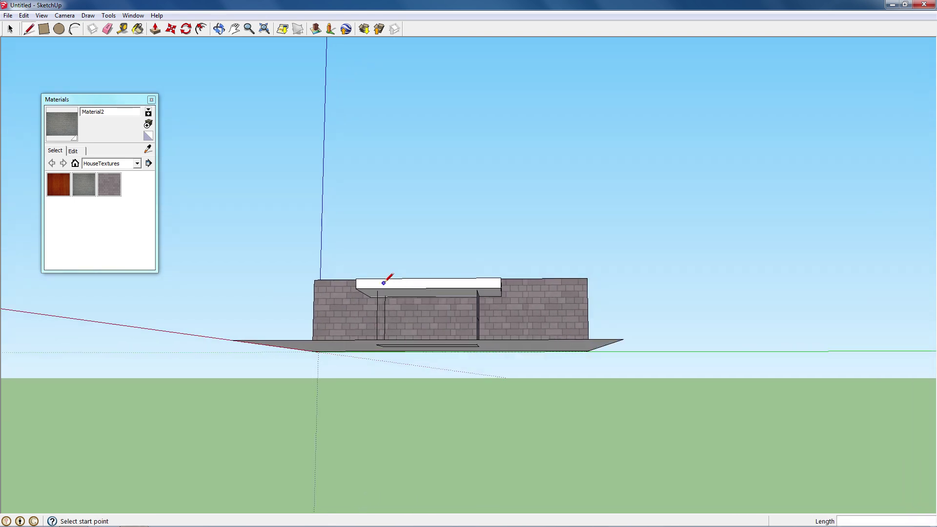
{"action": "left_click", "coordinate": [377, 289]}
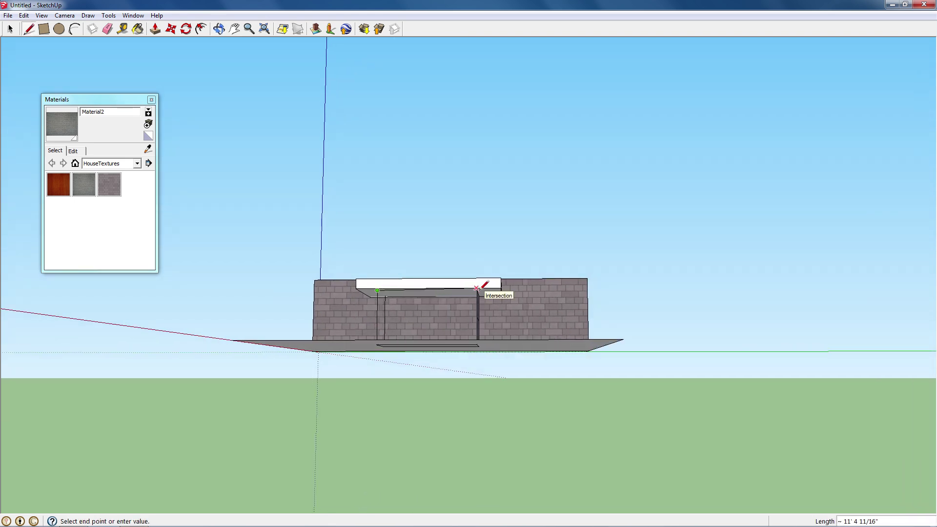
{"action": "scroll", "coordinate": [479, 292], "scroll_direction": "up", "scroll_amount": 2}
{"action": "left_click", "coordinate": [479, 292]}
Draw lines from the slab's endpoints to the post and base corners, closing the face.
{"action": "middle_click_drag", "start_coordinate": [255, 293], "coordinate": [484, 296]}
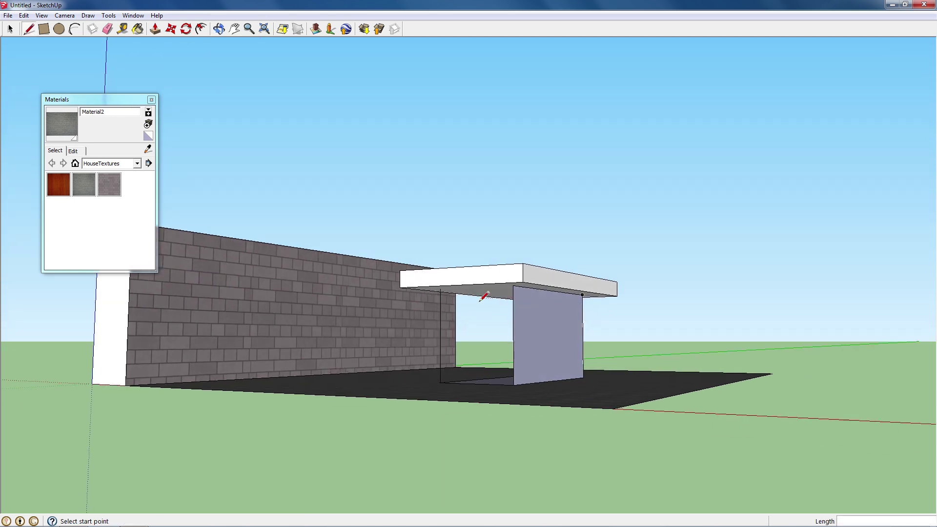
{"action": "left_click", "coordinate": [441, 289]}
{"action": "middle_click_drag", "start_coordinate": [393, 345], "coordinate": [534, 324]}
{"action": "left_click", "coordinate": [574, 281]}
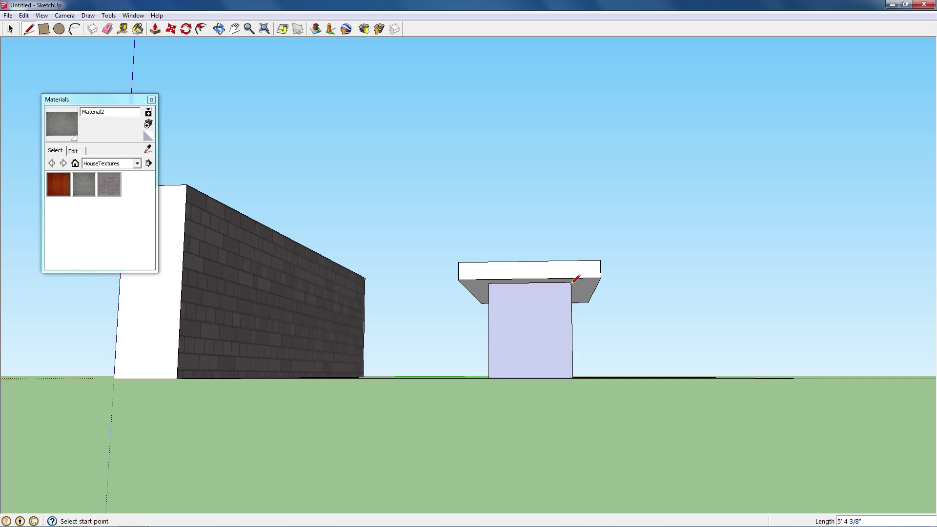
{"action": "mouse_move", "coordinate": [575, 279]}
{"action": "middle_mouse_down"}
{"action": "mouse_move", "coordinate": [487, 329]}
{"action": "mouse_move", "coordinate": [548, 330]}
{"action": "middle_mouse_up"}
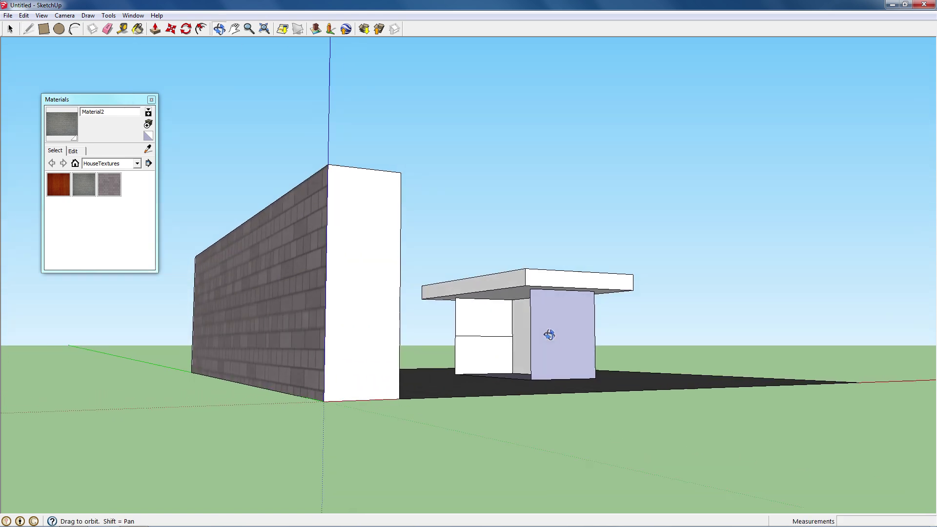
{"action": "left_click", "coordinate": [456, 297]}
{"action": "left_click", "coordinate": [531, 288]}
{"action": "mouse_move", "coordinate": [607, 287]}
{"action": "middle_mouse_down"}
{"action": "mouse_move", "coordinate": [165, 307]}
{"action": "mouse_move", "coordinate": [182, 316]}
{"action": "middle_mouse_up"}
{"action": "middle_click_drag", "start_coordinate": [621, 333], "coordinate": [362, 318]}
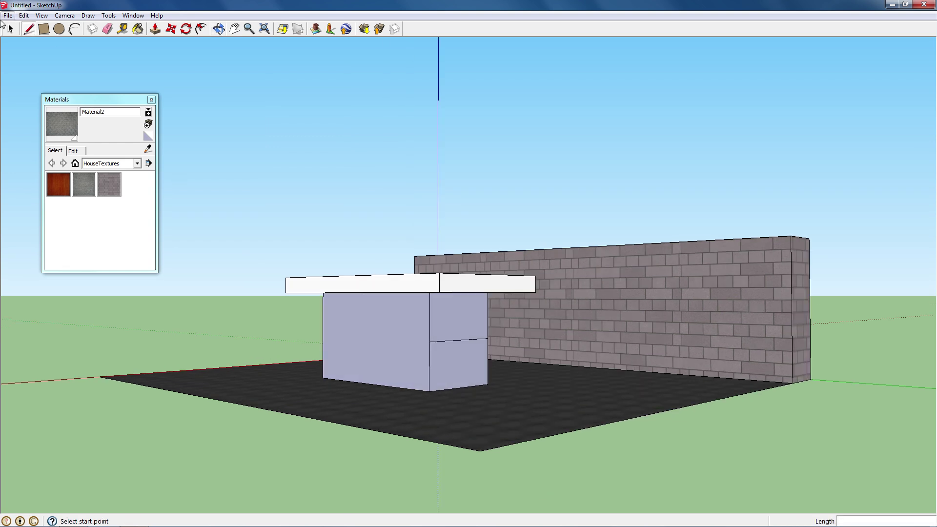
{"action": "left_click", "coordinate": [10, 29]}
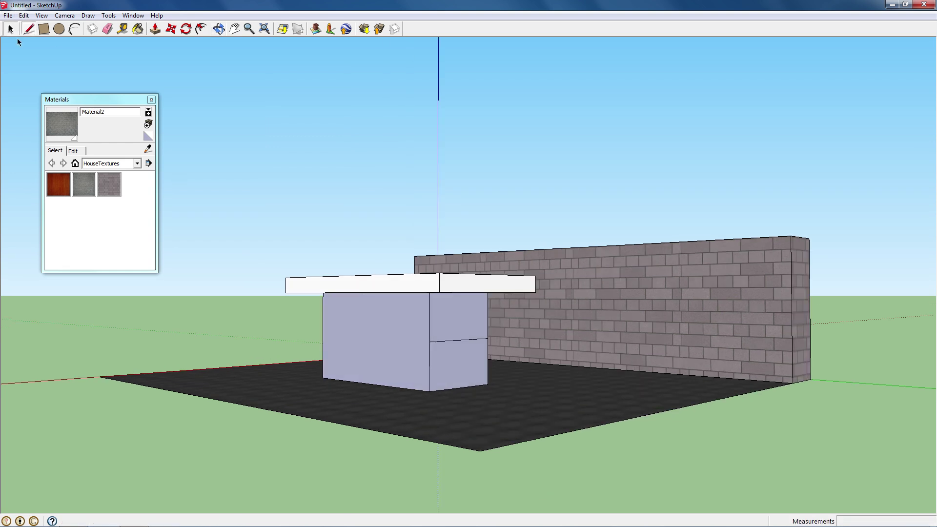
Paint the counter base's front and side faces with the reddish wood material.
{"action": "left_click", "coordinate": [445, 341]}
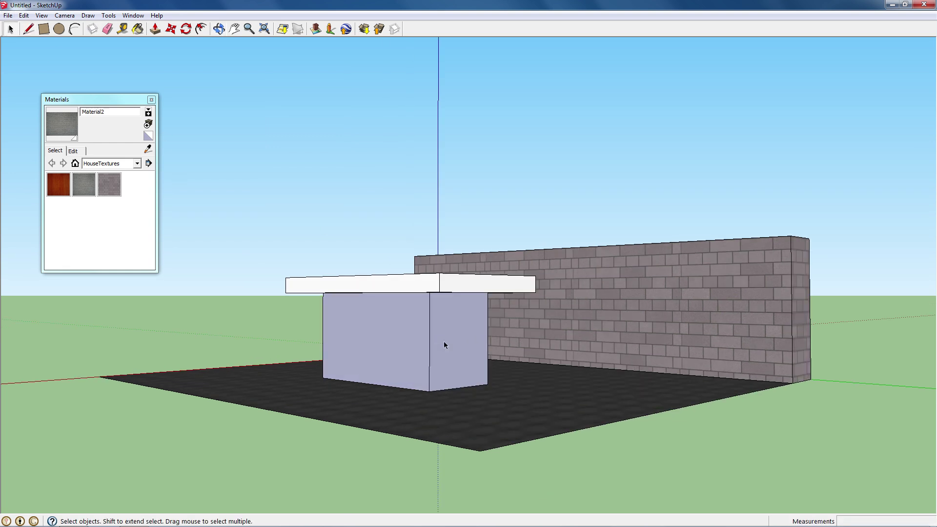
{"action": "left_click", "coordinate": [57, 183]}
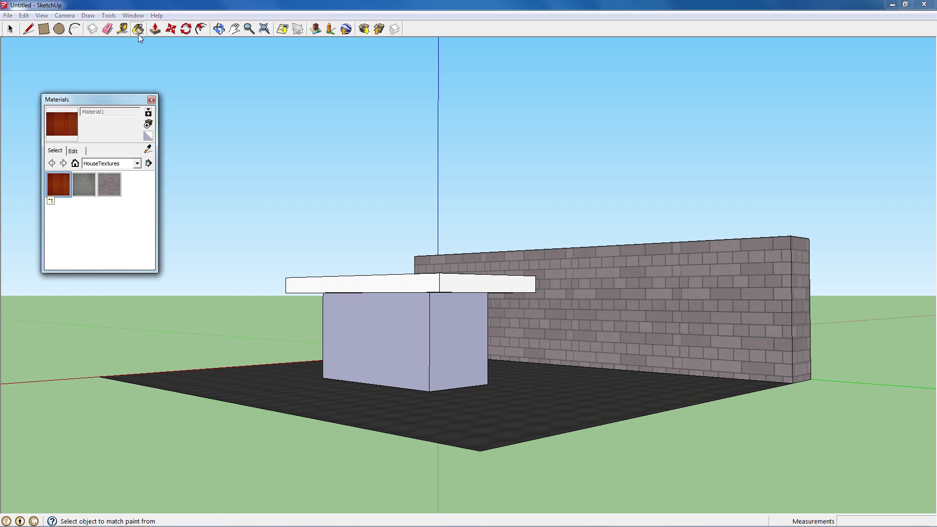
{"action": "left_click", "coordinate": [372, 316]}
{"action": "left_click", "coordinate": [477, 345]}
{"action": "mouse_move", "coordinate": [477, 345]}
{"action": "middle_mouse_down"}
{"action": "mouse_move", "coordinate": [314, 362]}
{"action": "mouse_move", "coordinate": [383, 341]}
{"action": "mouse_move", "coordinate": [489, 358]}
{"action": "mouse_move", "coordinate": [285, 366]}
{"action": "mouse_move", "coordinate": [649, 360]}
{"action": "mouse_move", "coordinate": [538, 346]}
{"action": "middle_mouse_up"}
{"action": "left_click", "coordinate": [410, 335]}
{"action": "left_click", "coordinate": [481, 323]}
{"action": "mouse_move", "coordinate": [369, 324]}
{"action": "middle_mouse_down"}
{"action": "mouse_move", "coordinate": [724, 334]}
{"action": "mouse_move", "coordinate": [341, 391]}
{"action": "mouse_move", "coordinate": [292, 427]}
{"action": "middle_mouse_up"}
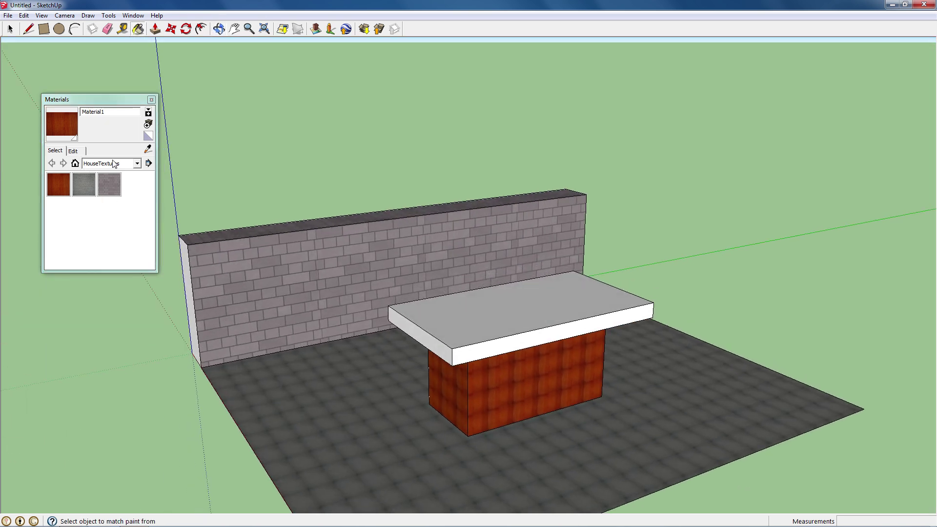
Paint the countertop's top, front, end and edge faces with Markers Gray8.
{"action": "left_click", "coordinate": [137, 164]}
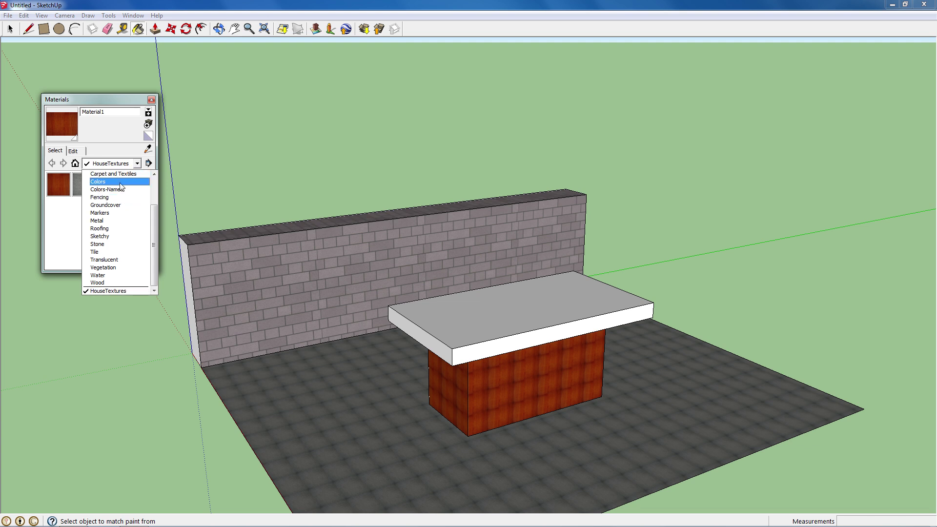
{"action": "left_click", "coordinate": [121, 214]}
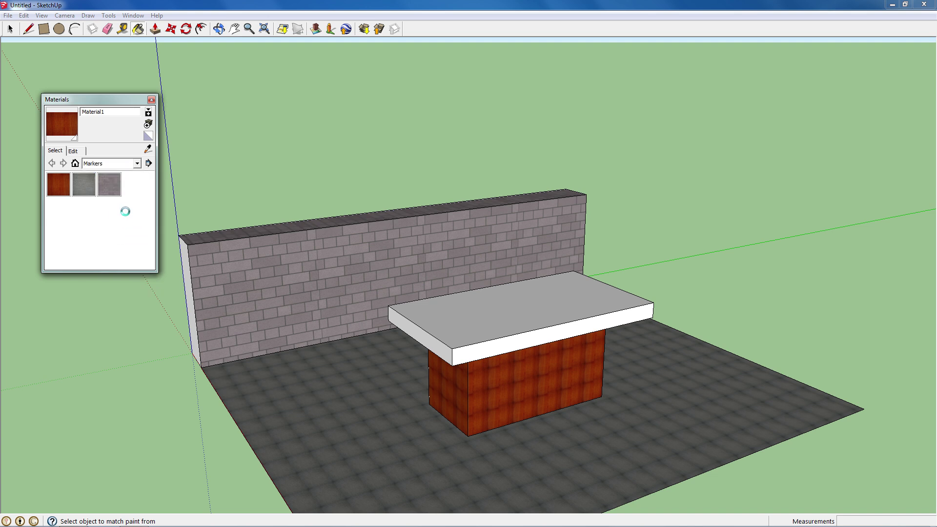
{"action": "left_click_drag", "start_coordinate": [152, 185], "coordinate": [152, 215]}
{"action": "left_click", "coordinate": [60, 188]}
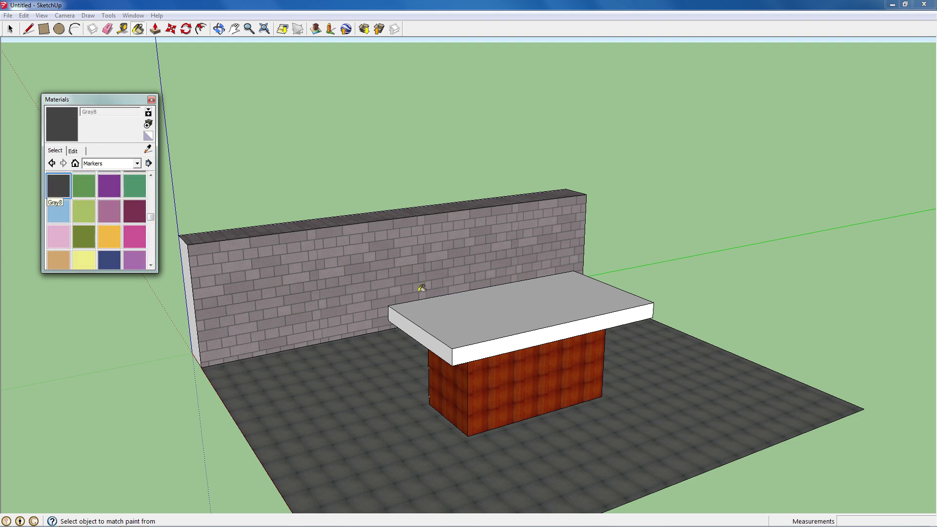
{"action": "left_click", "coordinate": [489, 306]}
{"action": "left_click", "coordinate": [506, 342]}
{"action": "left_click", "coordinate": [423, 336]}
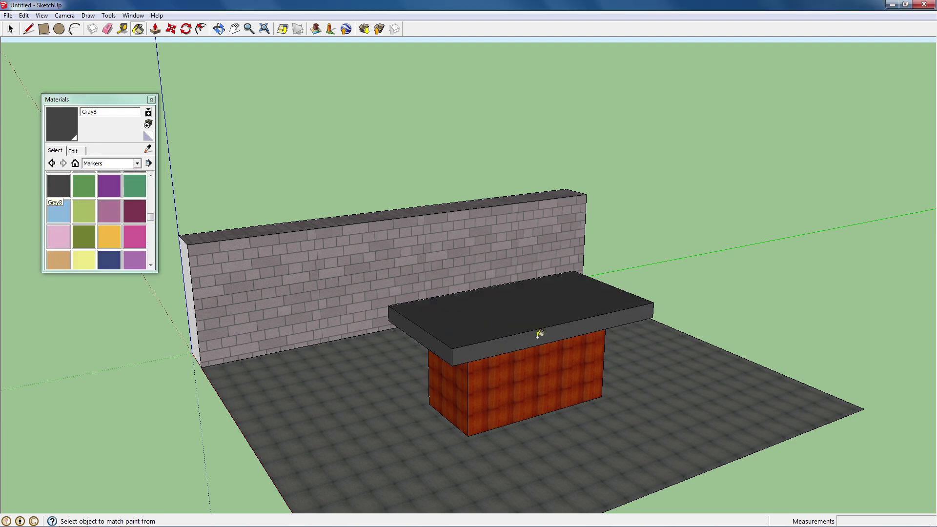
{"action": "mouse_move", "coordinate": [540, 333]}
{"action": "middle_mouse_down"}
{"action": "mouse_move", "coordinate": [655, 396]}
{"action": "mouse_move", "coordinate": [324, 446]}
{"action": "mouse_move", "coordinate": [450, 361]}
{"action": "mouse_move", "coordinate": [376, 367]}
{"action": "mouse_move", "coordinate": [384, 306]}
{"action": "middle_mouse_up"}
{"action": "left_click", "coordinate": [450, 361]}
{"action": "left_click", "coordinate": [398, 301]}
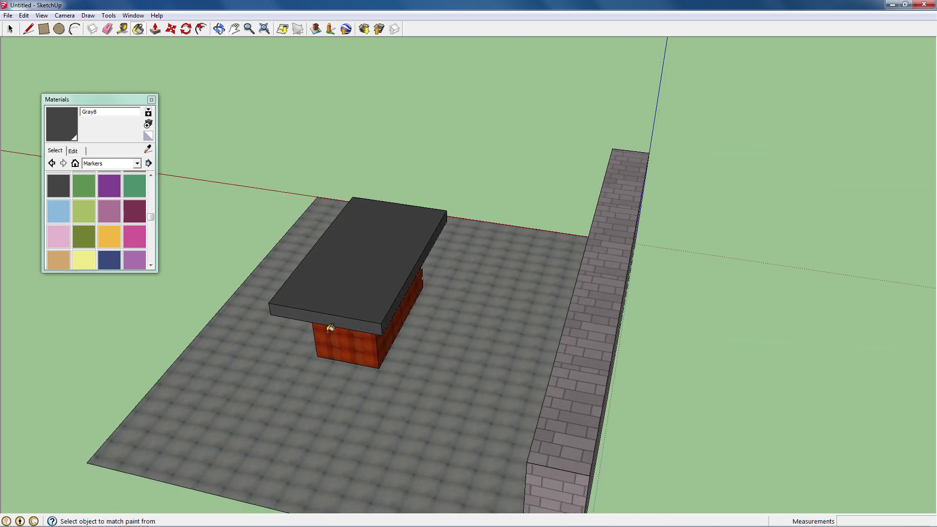
{"action": "mouse_move", "coordinate": [330, 328]}
{"action": "middle_mouse_down"}
{"action": "mouse_move", "coordinate": [571, 341]}
{"action": "mouse_move", "coordinate": [665, 328]}
{"action": "mouse_move", "coordinate": [707, 226]}
{"action": "mouse_move", "coordinate": [335, 336]}
{"action": "mouse_move", "coordinate": [293, 335]}
{"action": "middle_mouse_up"}
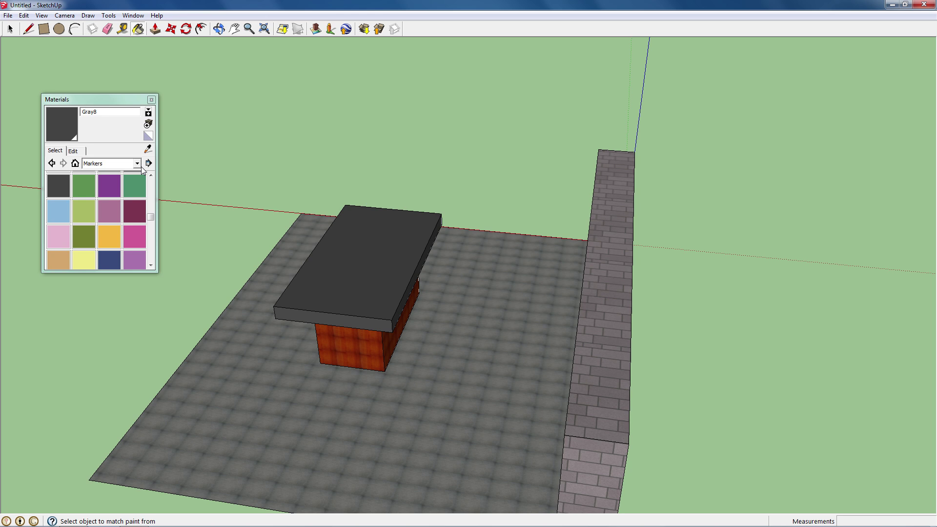
{"action": "left_click", "coordinate": [138, 163]}
Create a new material in HouseTextures and set its colour to RGB 186, 171, 90.
{"action": "left_click", "coordinate": [125, 289]}
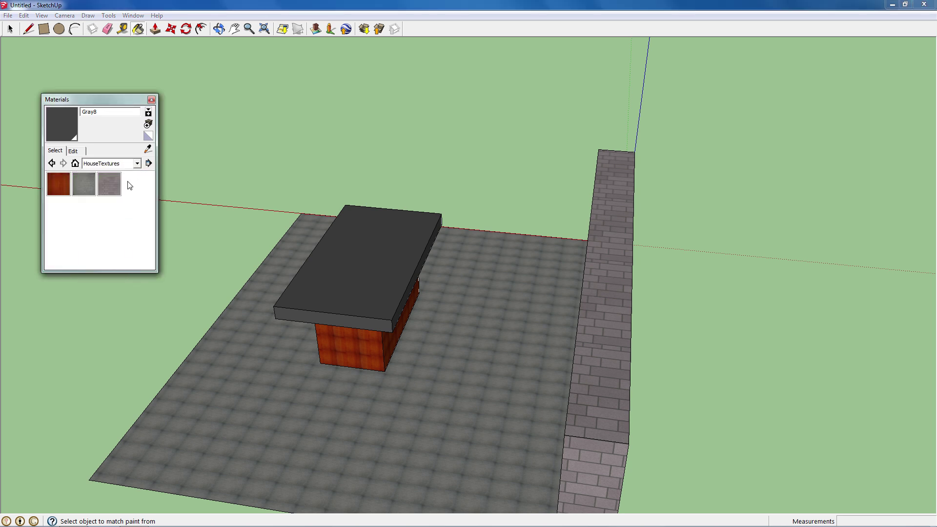
{"action": "left_click", "coordinate": [148, 124]}
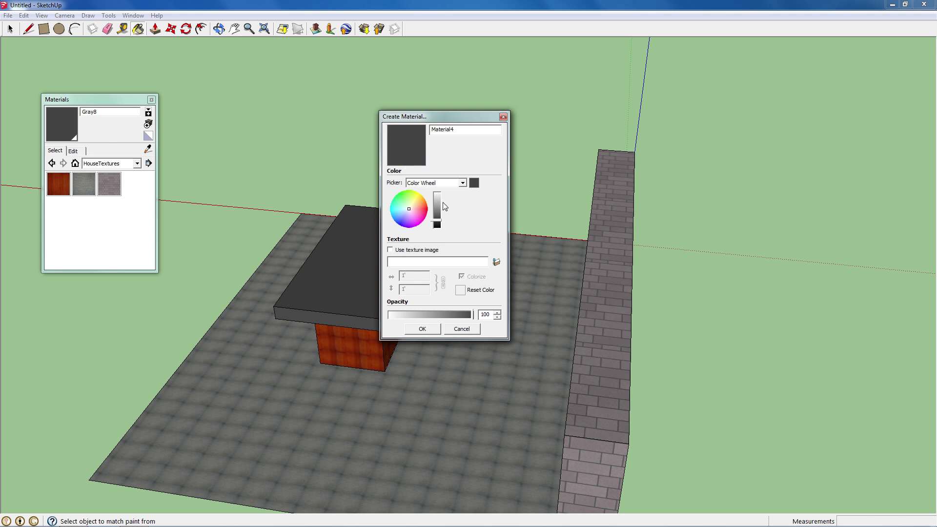
{"action": "left_click", "coordinate": [397, 206]}
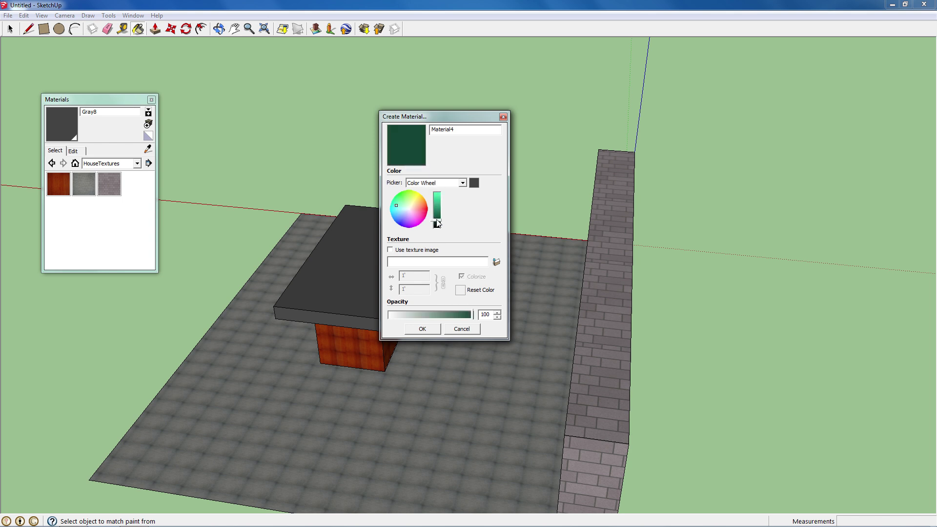
{"action": "mouse_move", "coordinate": [437, 224]}
{"action": "left_mouse_down"}
{"action": "mouse_move", "coordinate": [438, 209]}
{"action": "mouse_move", "coordinate": [406, 222]}
{"action": "mouse_move", "coordinate": [421, 211]}
{"action": "mouse_move", "coordinate": [414, 202]}
{"action": "left_mouse_up"}
{"action": "left_click", "coordinate": [462, 183]}
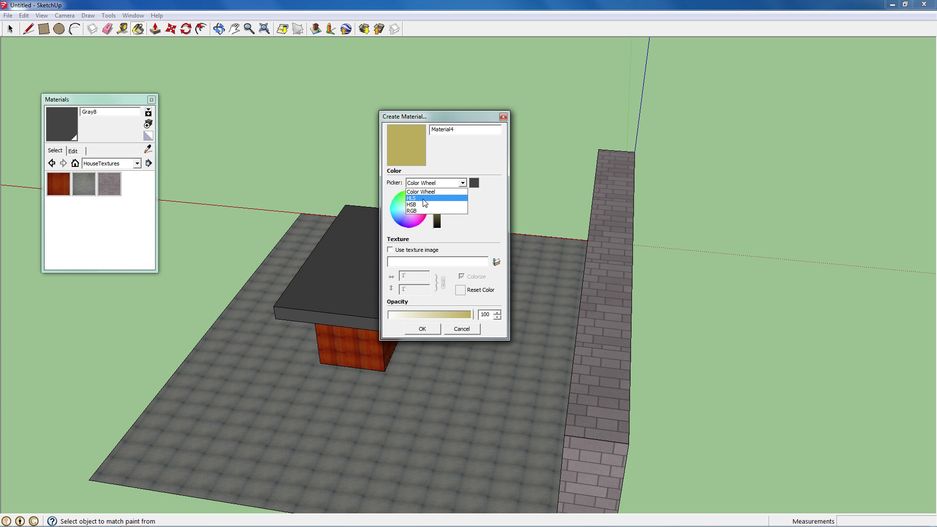
{"action": "left_click", "coordinate": [424, 199]}
{"action": "left_click", "coordinate": [436, 183]}
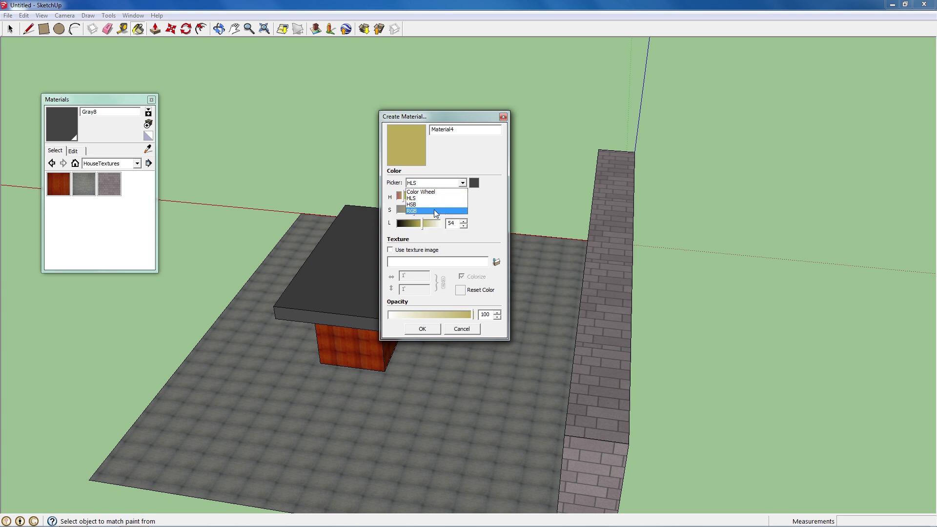
{"action": "left_click", "coordinate": [435, 210]}
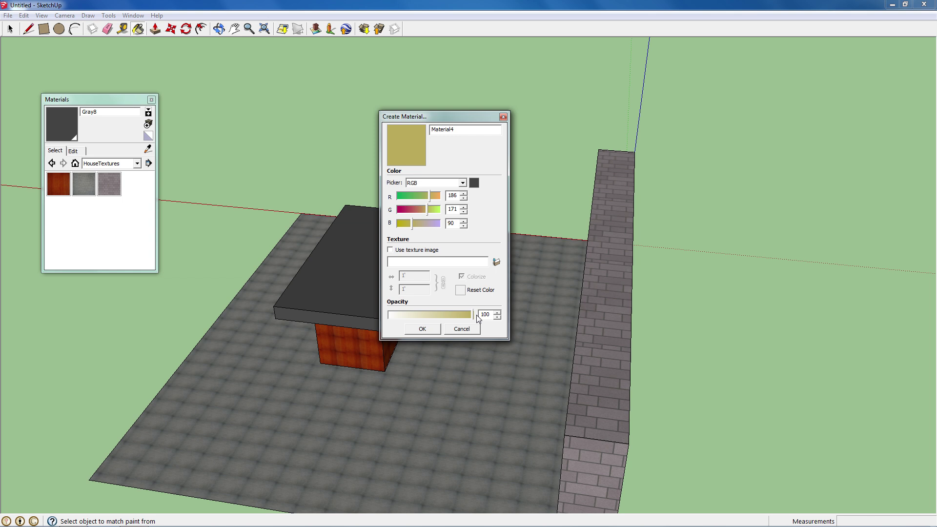
Set Material4's opacity to 0, confirm it, and apply it to the countertop's top.
{"action": "left_click_drag", "start_coordinate": [477, 315], "coordinate": [391, 318]}
{"action": "left_click", "coordinate": [425, 329]}
{"action": "left_click", "coordinate": [361, 271]}
{"action": "mouse_move", "coordinate": [361, 272]}
{"action": "middle_mouse_down"}
{"action": "mouse_move", "coordinate": [264, 318]}
{"action": "mouse_move", "coordinate": [247, 253]}
{"action": "mouse_move", "coordinate": [427, 336]}
{"action": "mouse_move", "coordinate": [576, 280]}
{"action": "middle_mouse_up"}
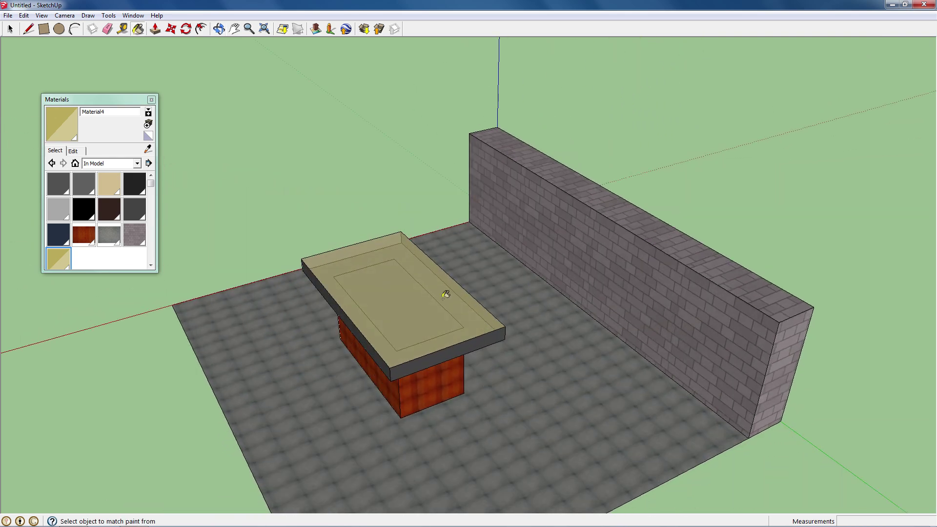
Save the Material4 swatch into HouseTextures as TransparentTextureYellow.
{"action": "scroll", "coordinate": [412, 291], "scroll_direction": "up", "scroll_amount": 3}
{"action": "middle_click_drag", "start_coordinate": [412, 291], "coordinate": [221, 296]}
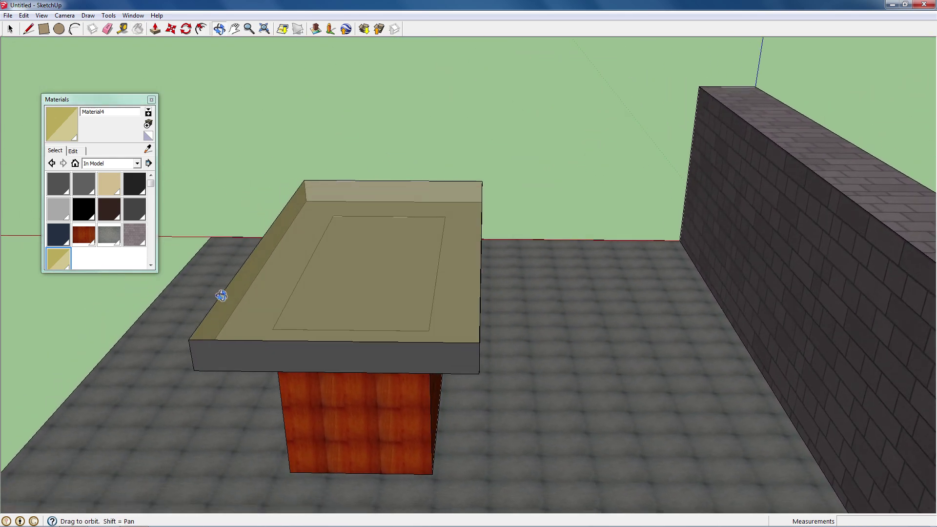
{"action": "right_click", "coordinate": [55, 261]}
{"action": "left_click", "coordinate": [98, 277]}
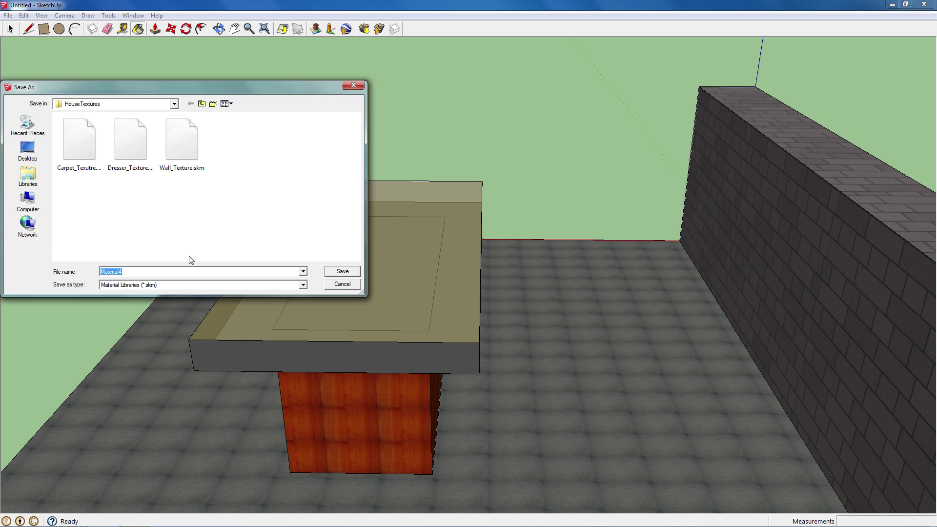
{"action": "type", "text": "TransparentTextureYellow"}
{"action": "key", "text": "Return"}
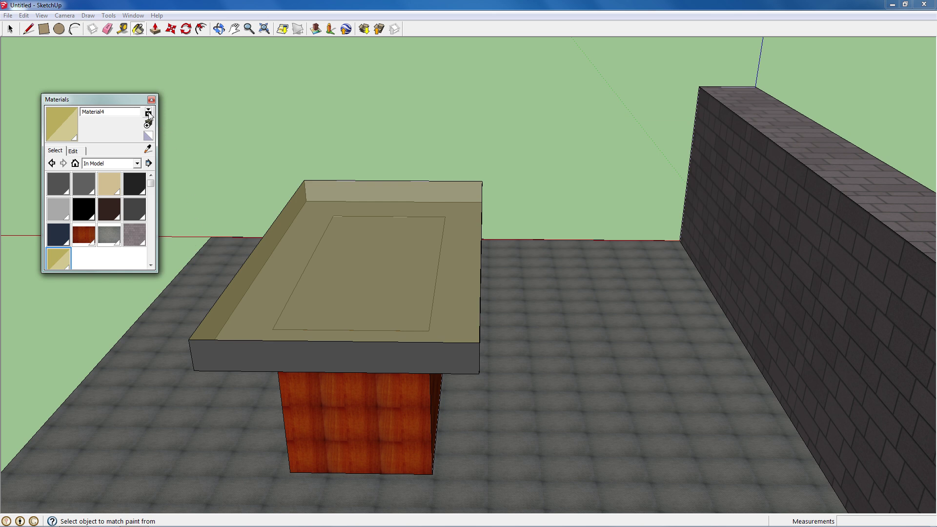
Close the Materials panel and orbit around the finished counter, wall and floor.
{"action": "left_click", "coordinate": [152, 99]}
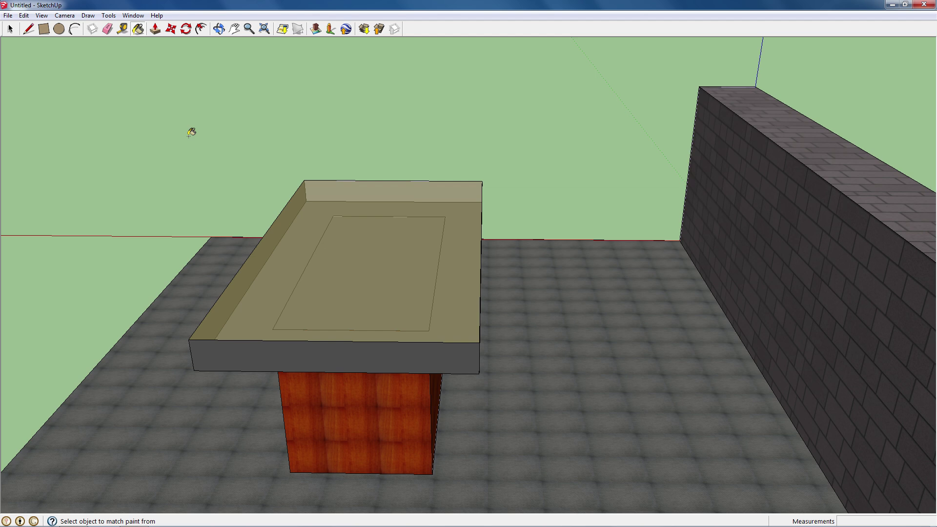
{"action": "middle_click_drag", "start_coordinate": [178, 379], "coordinate": [161, 293]}
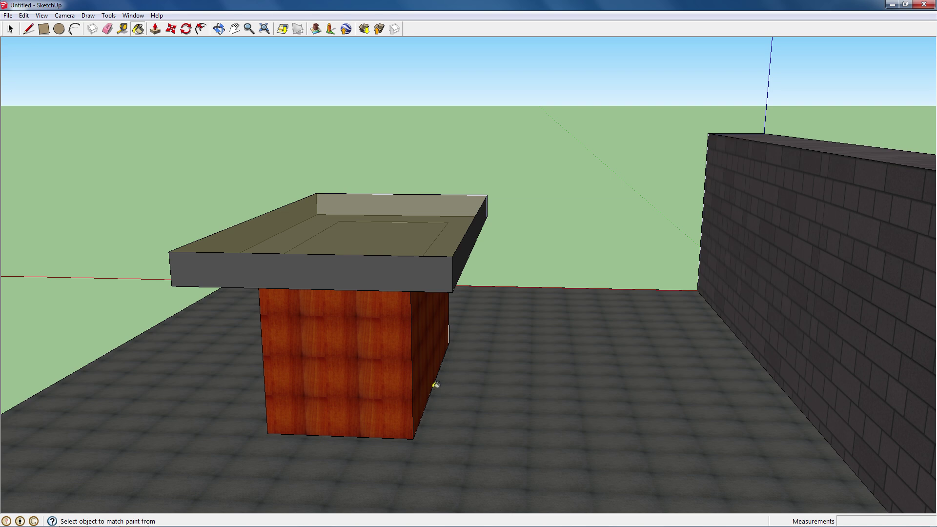
{"action": "mouse_move", "coordinate": [438, 353]}
{"action": "middle_mouse_down"}
{"action": "mouse_move", "coordinate": [307, 336]}
{"action": "mouse_move", "coordinate": [799, 321]}
{"action": "mouse_move", "coordinate": [711, 318]}
{"action": "middle_mouse_up"}
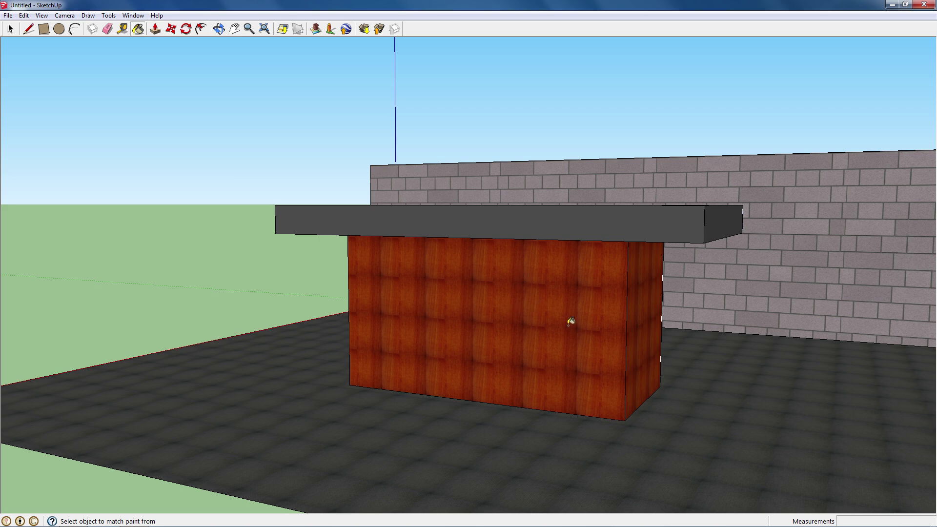
{"action": "middle_click_drag", "start_coordinate": [513, 335], "coordinate": [611, 328]}
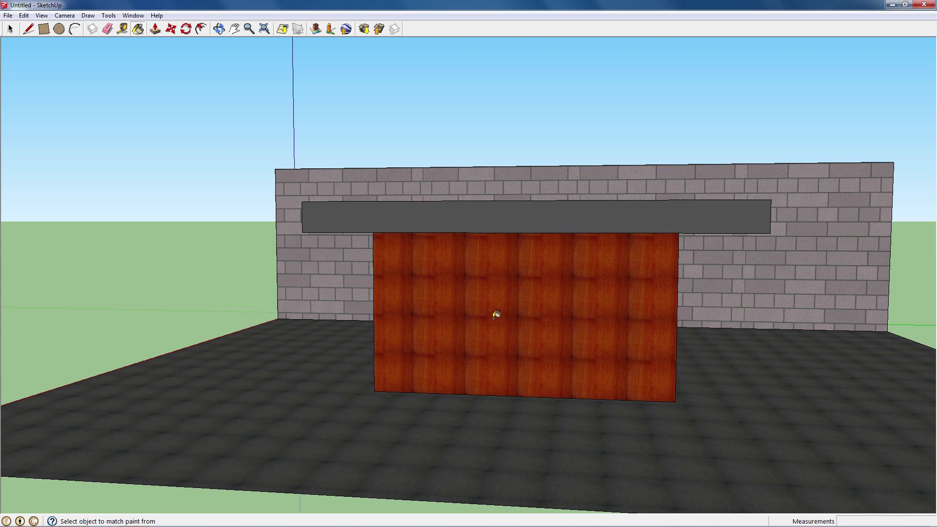
{"action": "mouse_move", "coordinate": [645, 320]}
{"action": "middle_mouse_down"}
{"action": "mouse_move", "coordinate": [644, 301]}
{"action": "mouse_move", "coordinate": [614, 302]}
{"action": "middle_mouse_up"}
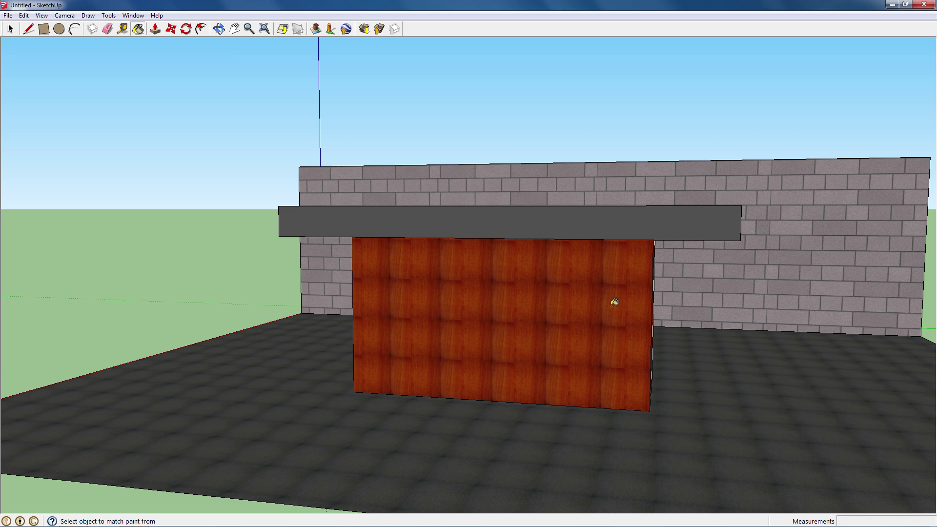